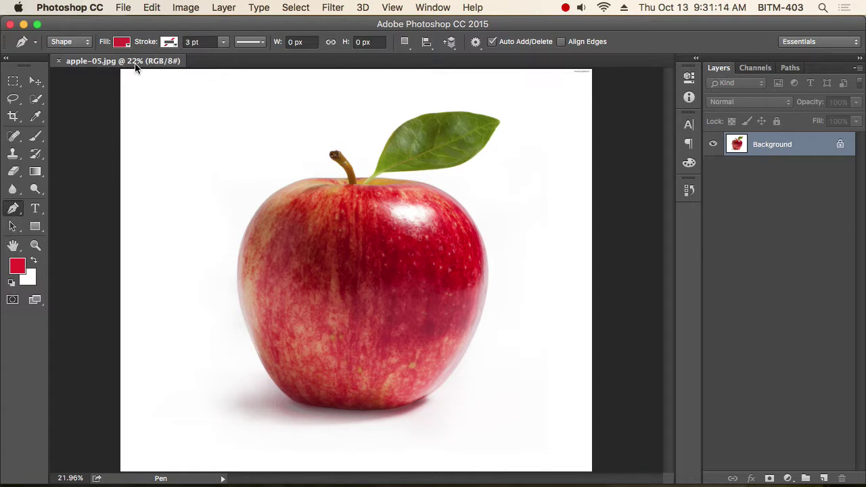
Draw a closed six-point filled shape over the upper apple with the Pen tool in Shape mode, and delete it.
{"action": "left_click", "coordinate": [76, 43]}
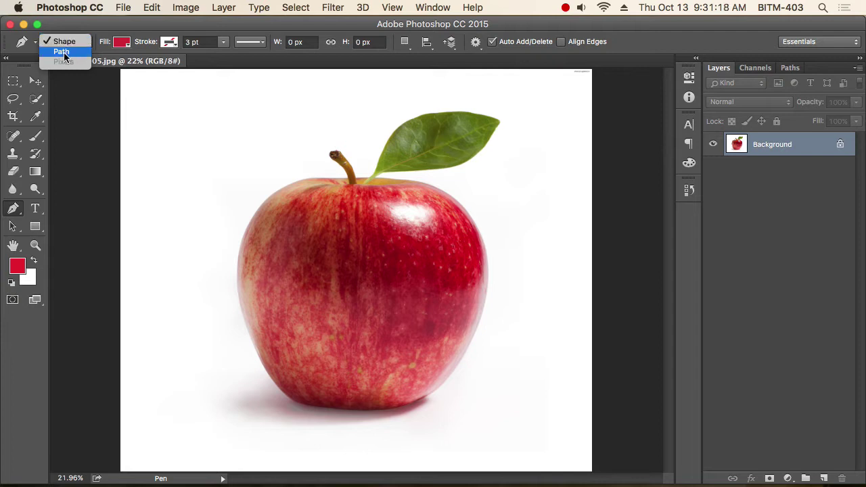
{"action": "left_click", "coordinate": [61, 52]}
{"action": "left_click", "coordinate": [263, 154]}
{"action": "left_click", "coordinate": [209, 232]}
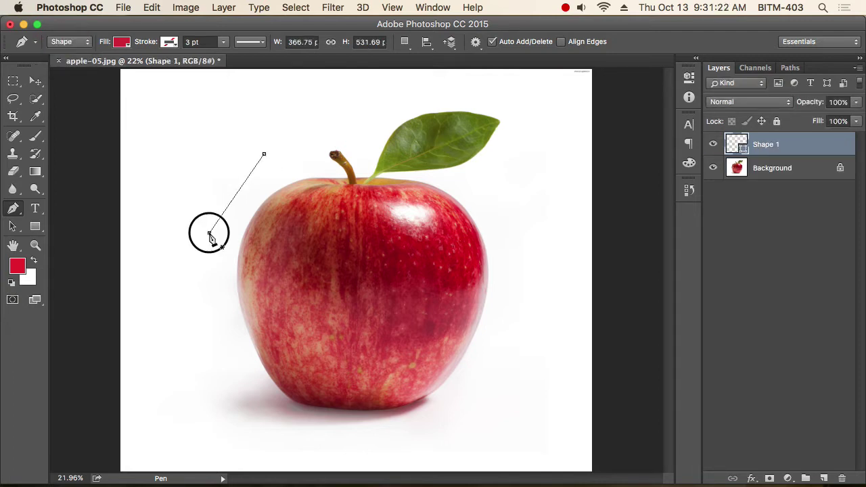
{"action": "left_click", "coordinate": [368, 349]}
{"action": "left_click_drag", "start_coordinate": [520, 225], "coordinate": [500, 180]}
{"action": "left_click", "coordinate": [460, 124]}
{"action": "left_click", "coordinate": [343, 102]}
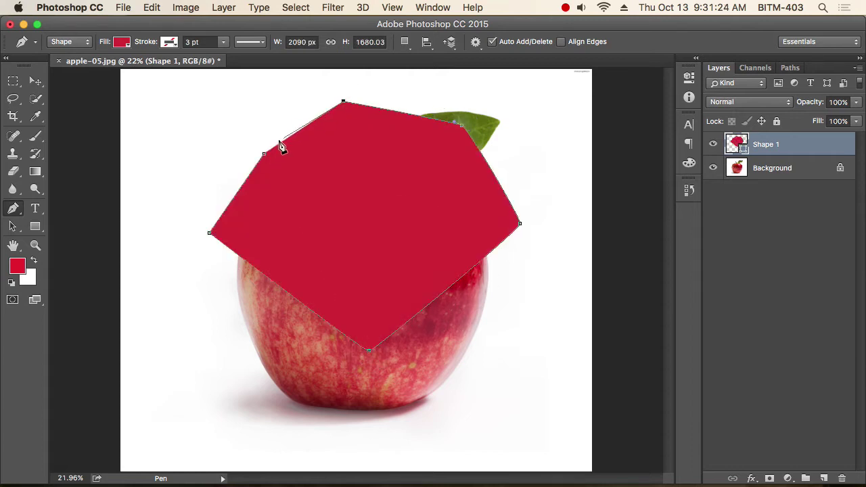
{"action": "left_click", "coordinate": [265, 155]}
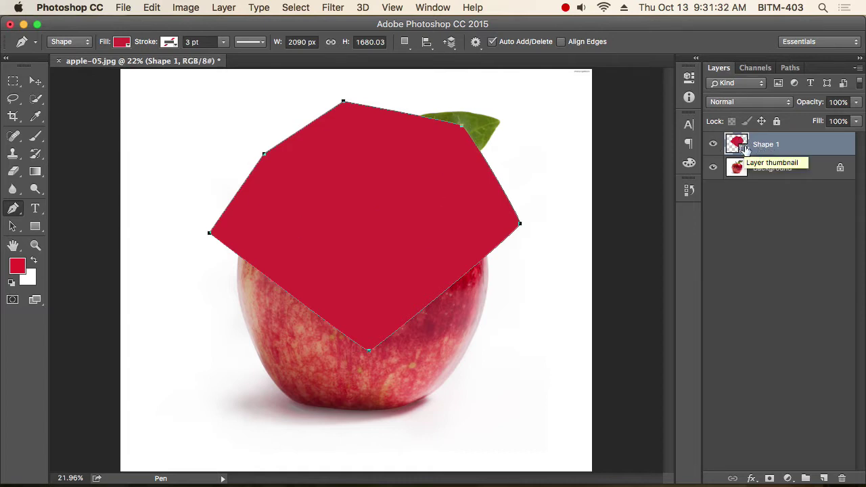
{"action": "key", "text": "BackSpace"}
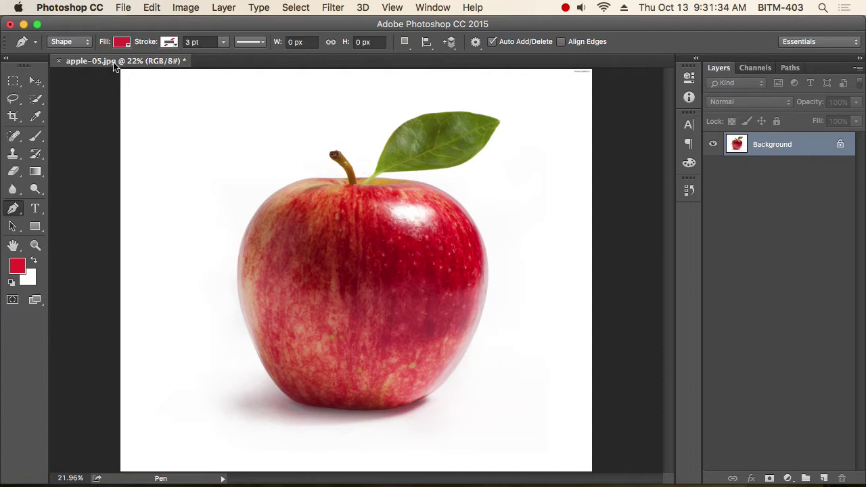
Set the Pen tool to Path mode and draw a rough closed eight-point path around the apple.
{"action": "left_click", "coordinate": [87, 43]}
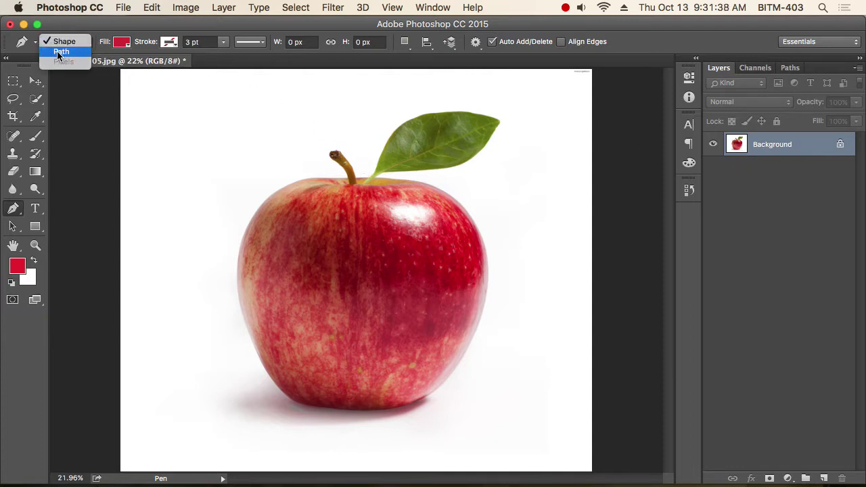
{"action": "left_click", "coordinate": [61, 52]}
{"action": "left_click", "coordinate": [260, 149]}
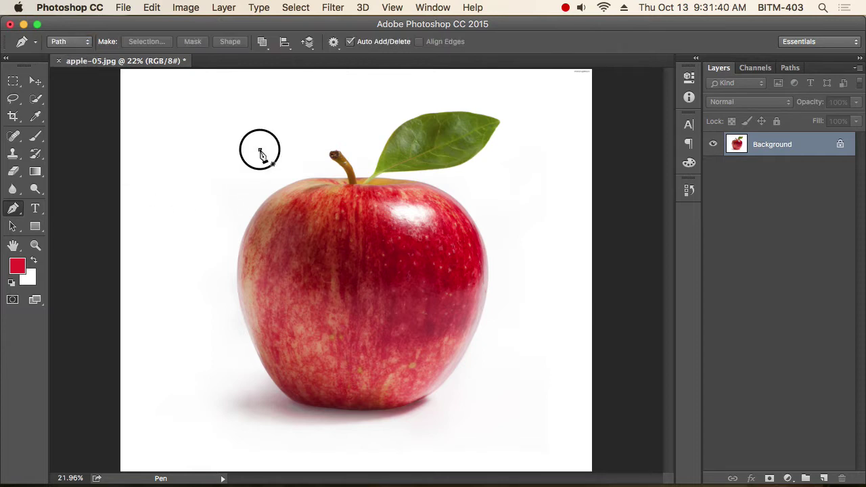
{"action": "left_click_drag", "start_coordinate": [208, 228], "coordinate": [206, 250]}
{"action": "left_click", "coordinate": [249, 388]}
{"action": "left_click", "coordinate": [441, 373]}
{"action": "left_click", "coordinate": [504, 256]}
{"action": "left_click", "coordinate": [495, 181]}
{"action": "left_click", "coordinate": [372, 110]}
{"action": "left_click", "coordinate": [299, 86]}
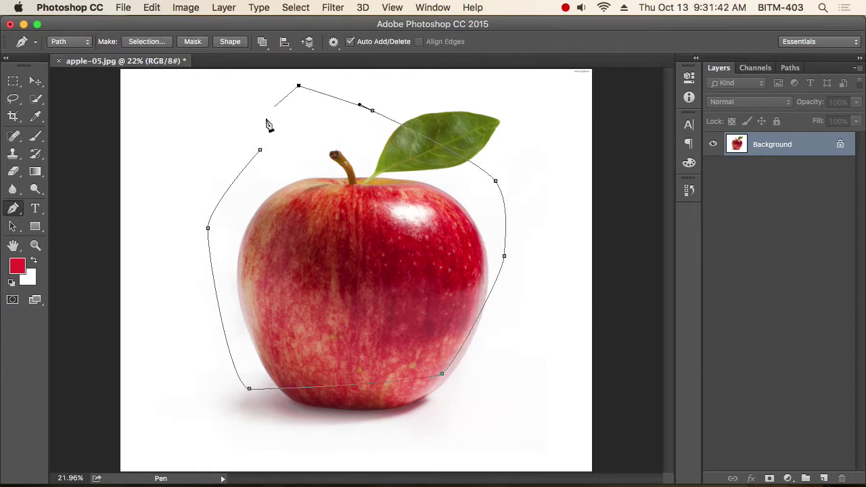
{"action": "left_click", "coordinate": [260, 150]}
Delete the work path drawn around the apple.
{"action": "left_click", "coordinate": [790, 68]}
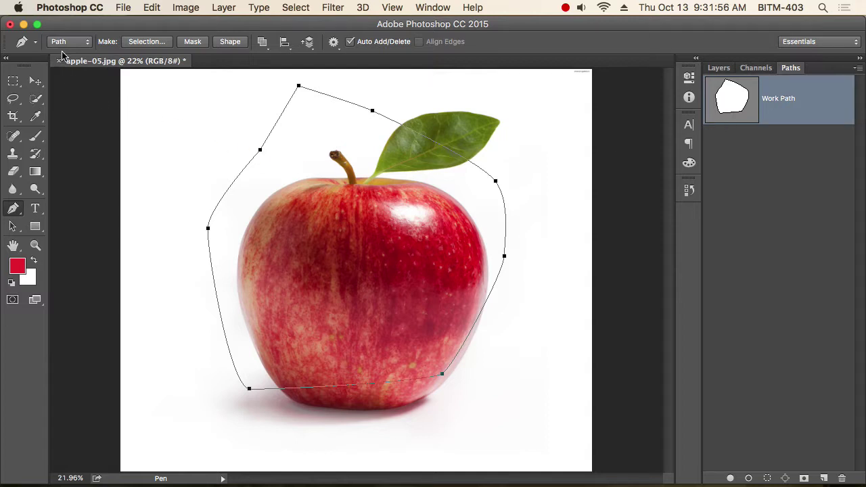
{"action": "left_click", "coordinate": [718, 68]}
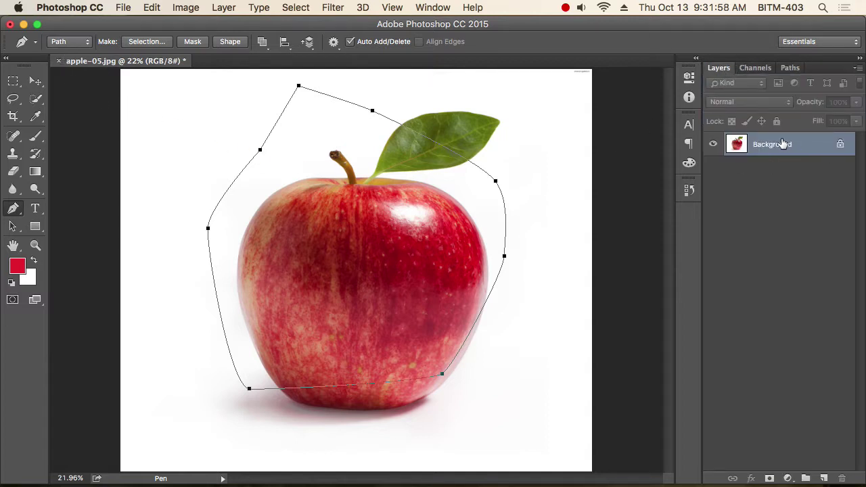
{"action": "left_click", "coordinate": [789, 70]}
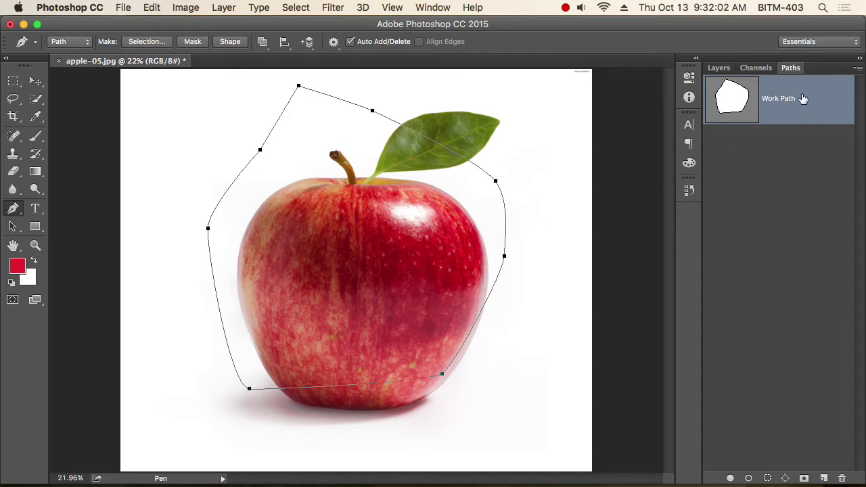
{"action": "left_click", "coordinate": [35, 81]}
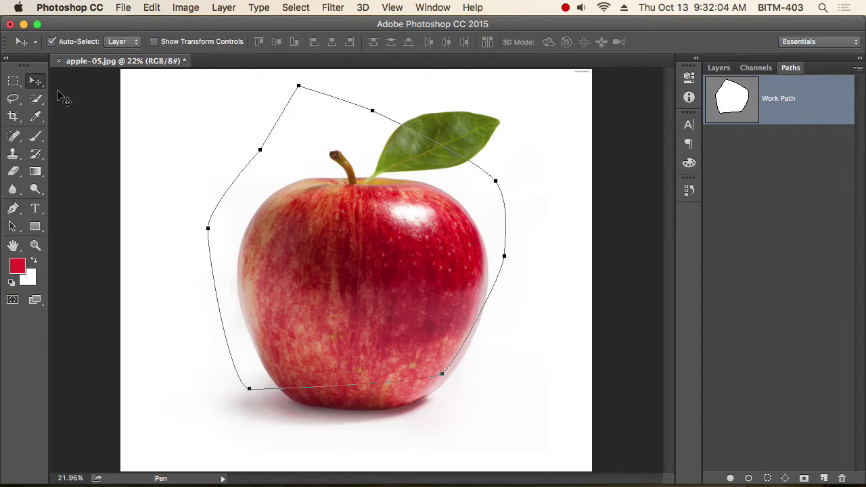
{"action": "key", "text": "BackSpace"}
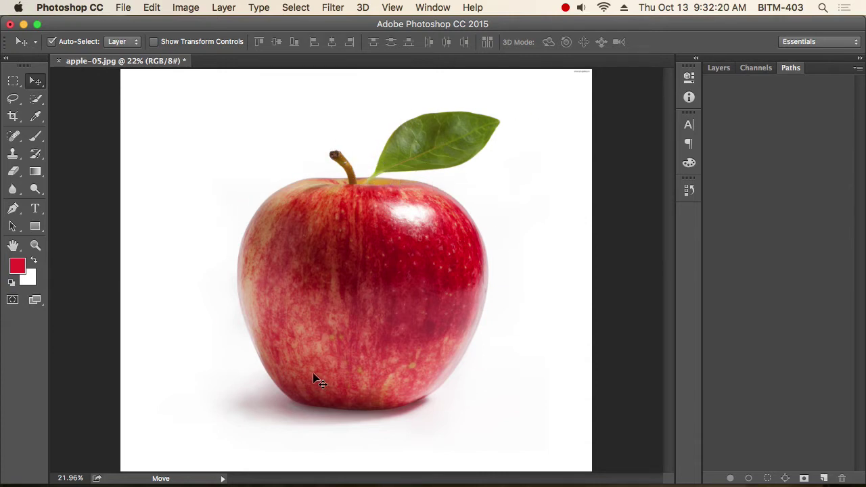
Create a new empty path and name it Test.
{"action": "left_click", "coordinate": [824, 478]}
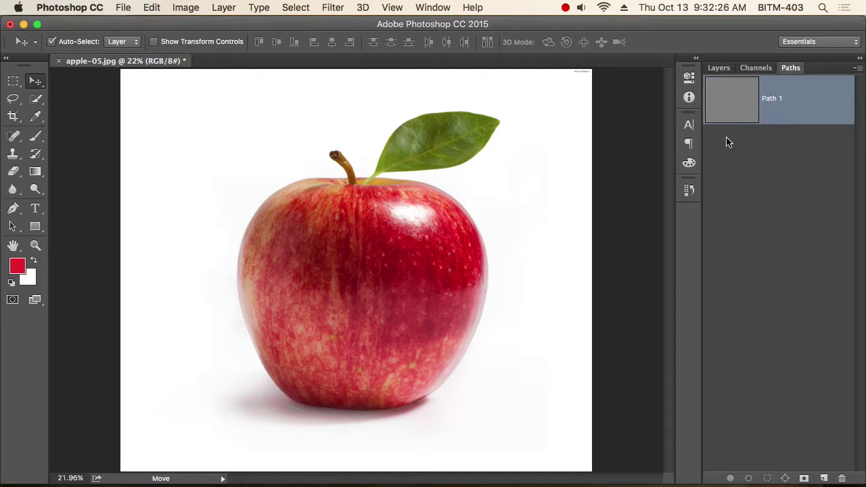
{"action": "double_click", "coordinate": [769, 100]}
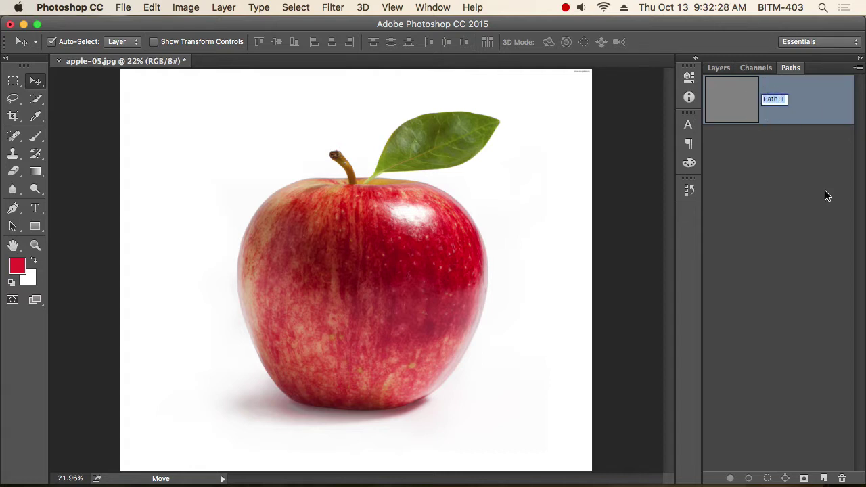
{"action": "type", "text": "Test"}
{"action": "key", "text": "Return"}
{"action": "left_click", "coordinate": [719, 67]}
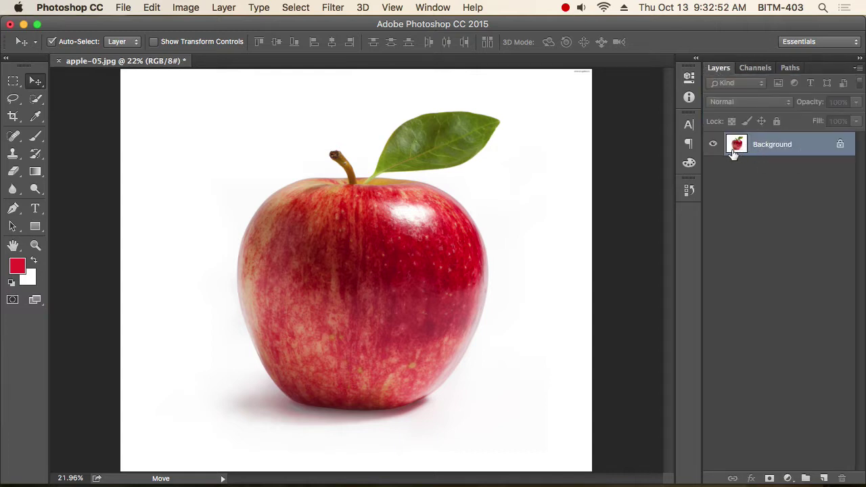
{"action": "left_click", "coordinate": [789, 69]}
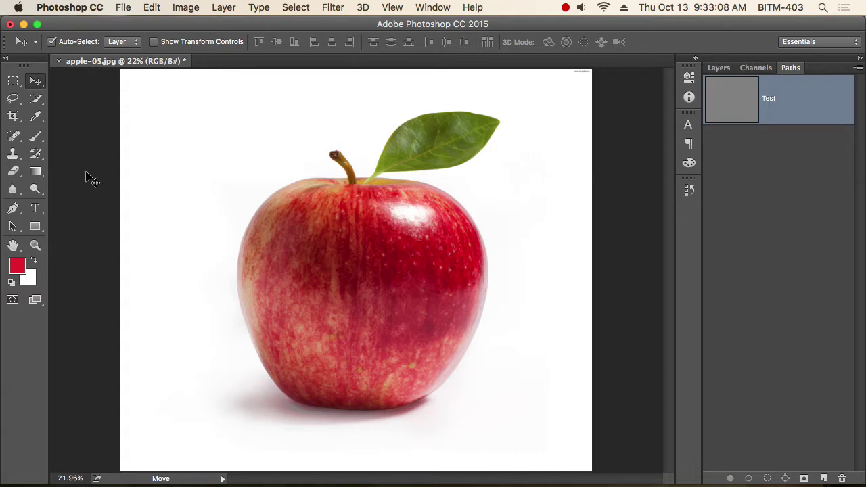
Activate the Pen tool and examine up close where the stem and leaf stalk cross the apple's upper edge.
{"action": "left_click", "coordinate": [13, 210]}
{"action": "left_click", "coordinate": [67, 201]}
{"action": "scroll", "coordinate": [358, 187], "scroll_direction": "up", "scroll_amount": 5}
{"action": "scroll", "coordinate": [370, 179], "scroll_direction": "up", "scroll_amount": 5}
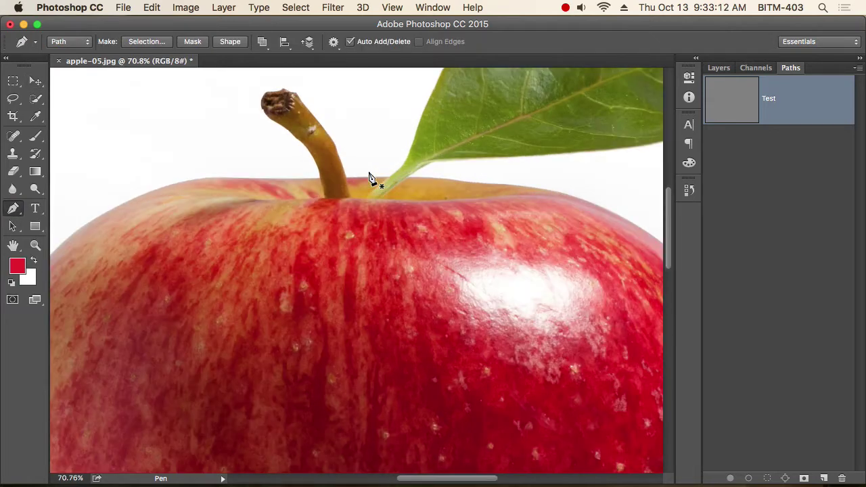
{"action": "scroll", "coordinate": [402, 158], "scroll_direction": "right", "scroll_amount": 5}
{"action": "scroll", "coordinate": [376, 245], "scroll_direction": "left", "scroll_amount": 3}
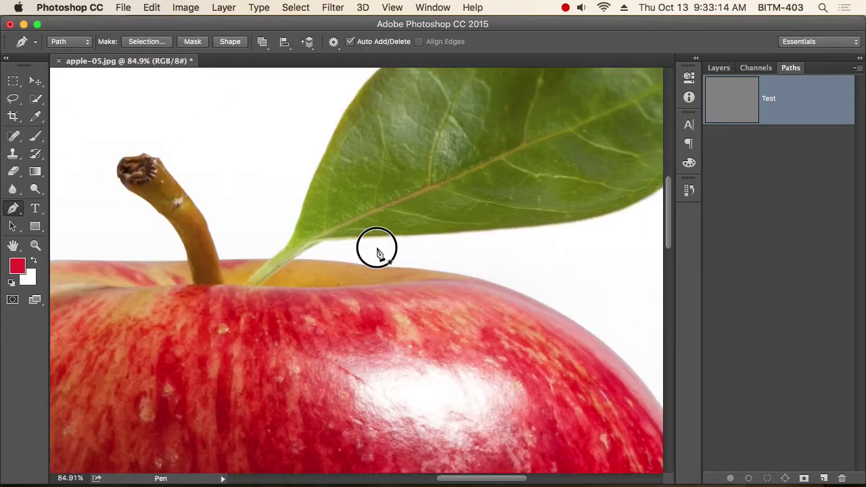
{"action": "scroll", "coordinate": [344, 257], "scroll_direction": "up", "scroll_amount": 5}
{"action": "scroll", "coordinate": [290, 297], "scroll_direction": "up", "scroll_amount": 10}
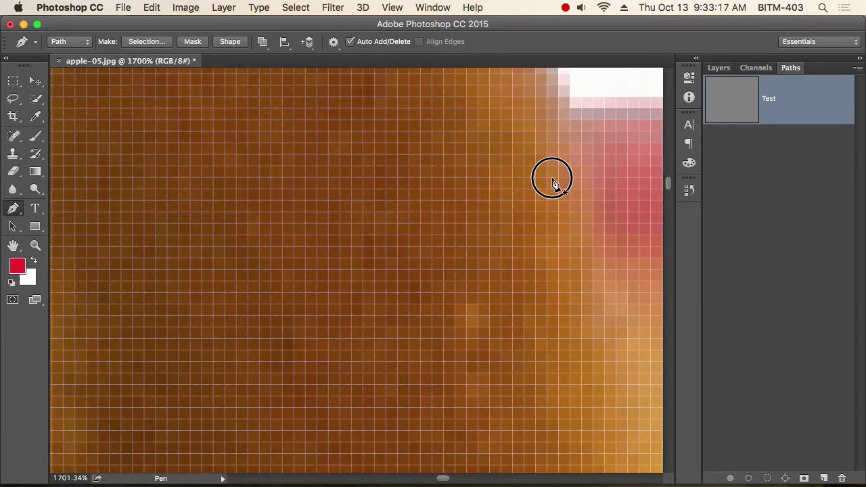
{"action": "left_click_drag", "start_coordinate": [551, 174], "coordinate": [116, 294]}
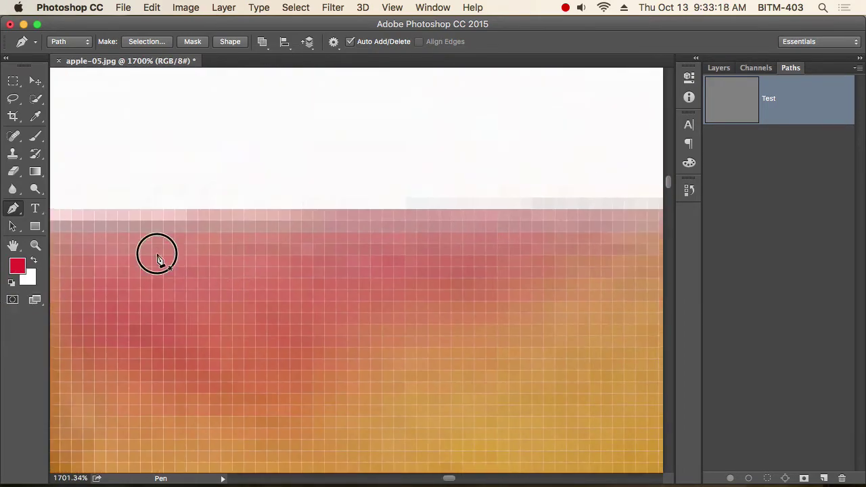
{"action": "left_click_drag", "start_coordinate": [157, 253], "coordinate": [452, 257]}
{"action": "scroll", "coordinate": [365, 257], "scroll_direction": "down", "scroll_amount": 5}
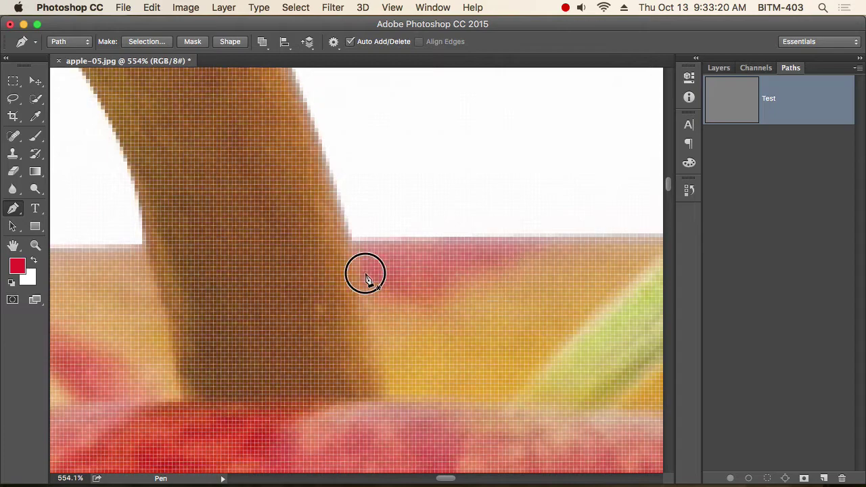
{"action": "scroll", "coordinate": [365, 275], "scroll_direction": "right", "scroll_amount": 5}
{"action": "scroll", "coordinate": [300, 282], "scroll_direction": "down", "scroll_amount": 3}
{"action": "scroll", "coordinate": [265, 280], "scroll_direction": "right", "scroll_amount": 5}
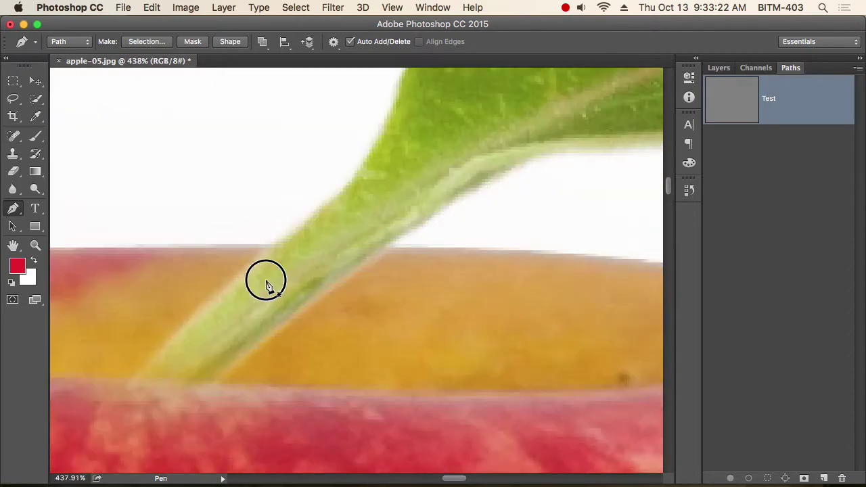
{"action": "scroll", "coordinate": [408, 261], "scroll_direction": "up", "scroll_amount": 6}
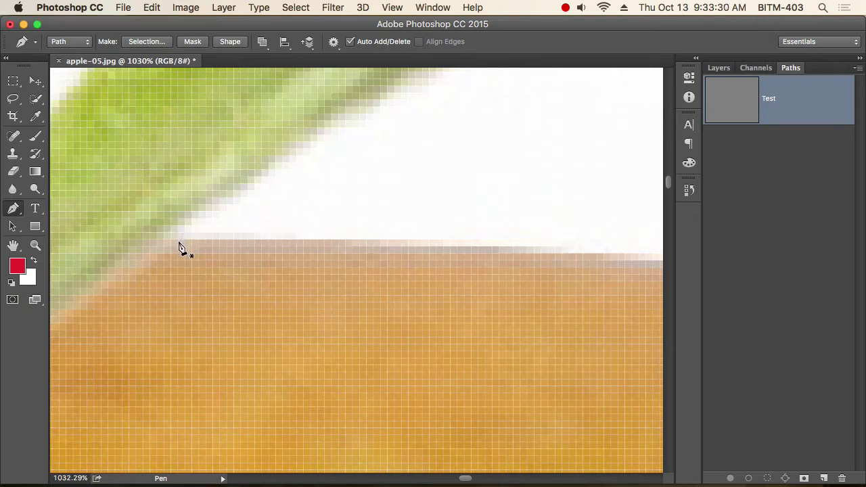
{"action": "scroll", "coordinate": [401, 251], "scroll_direction": "down", "scroll_amount": 3}
{"action": "scroll", "coordinate": [404, 253], "scroll_direction": "down", "scroll_amount": 5}
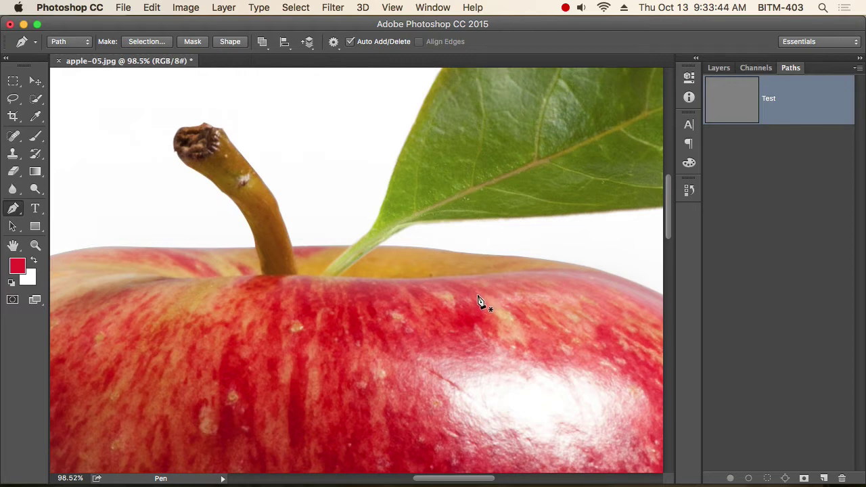
{"action": "scroll", "coordinate": [482, 281], "scroll_direction": "down", "scroll_amount": 3}
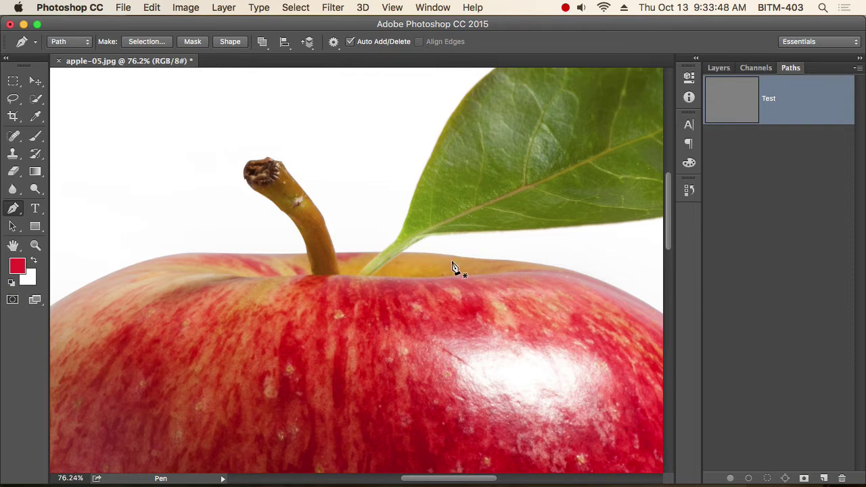
Start the Test path with an anchor point where the stem's right side meets the apple's upper edge.
{"action": "scroll", "coordinate": [419, 251], "scroll_direction": "up", "scroll_amount": 5}
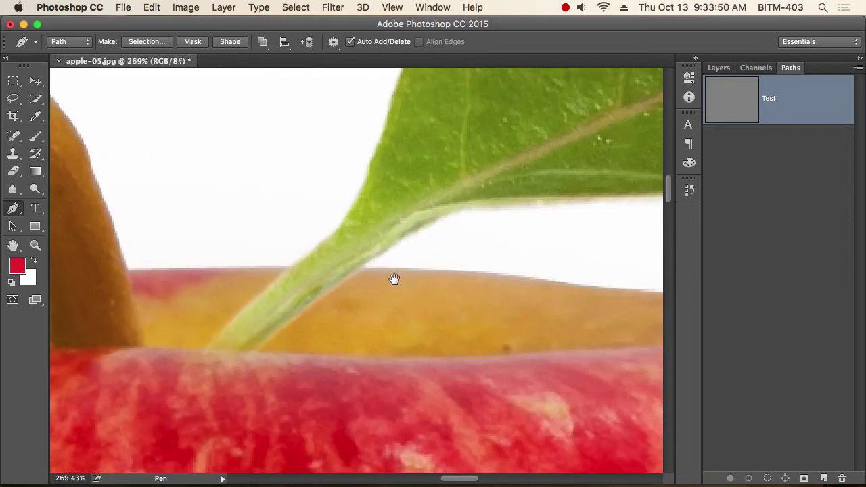
{"action": "left_click_drag", "start_coordinate": [395, 279], "coordinate": [545, 212]}
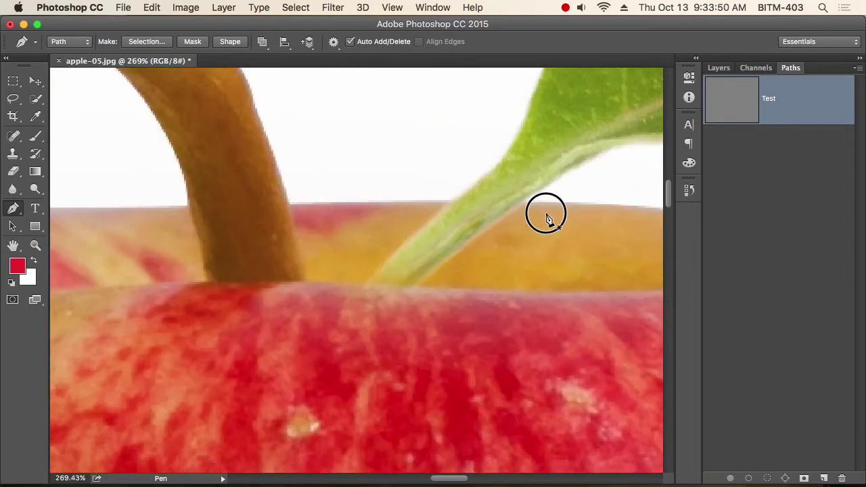
{"action": "scroll", "coordinate": [463, 212], "scroll_direction": "up", "scroll_amount": 3}
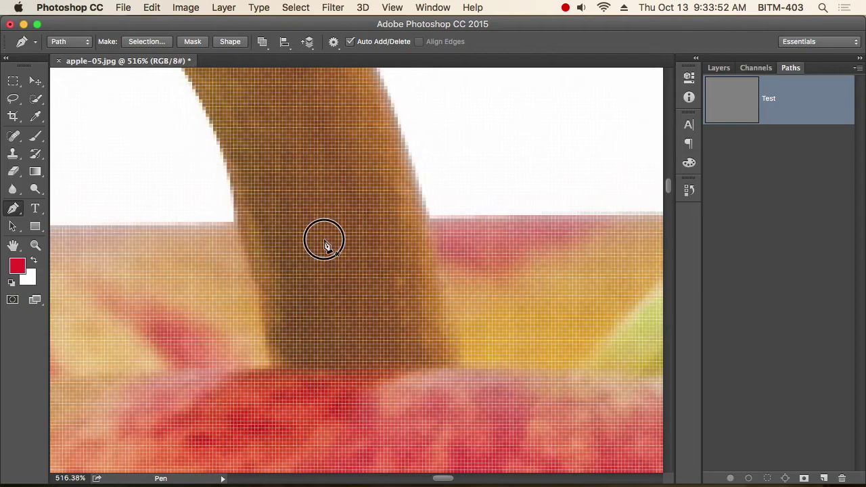
{"action": "scroll", "coordinate": [321, 246], "scroll_direction": "right", "scroll_amount": 5}
{"action": "scroll", "coordinate": [284, 220], "scroll_direction": "up", "scroll_amount": 3}
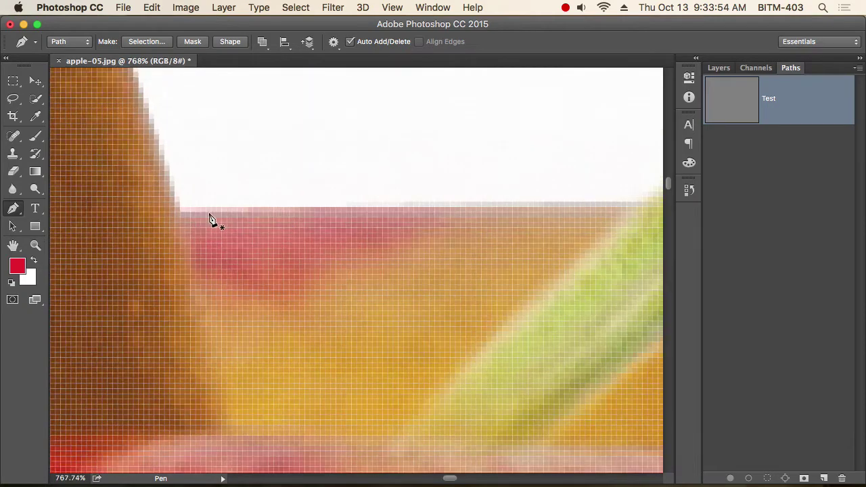
{"action": "left_click", "coordinate": [180, 212]}
Add a second anchor point where the apple's upper edge meets the near side of the leaf stalk.
{"action": "scroll", "coordinate": [534, 216], "scroll_direction": "up", "scroll_amount": 3}
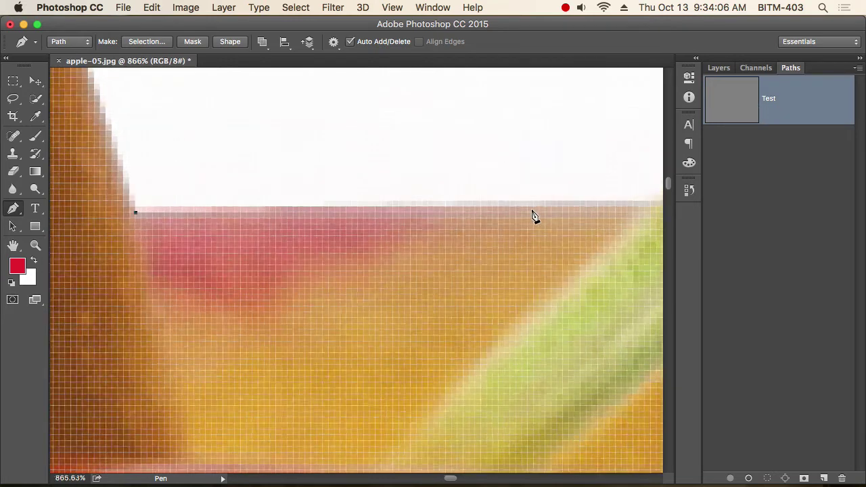
{"action": "scroll", "coordinate": [533, 217], "scroll_direction": "down", "scroll_amount": 3}
{"action": "scroll", "coordinate": [585, 215], "scroll_direction": "right", "scroll_amount": 3}
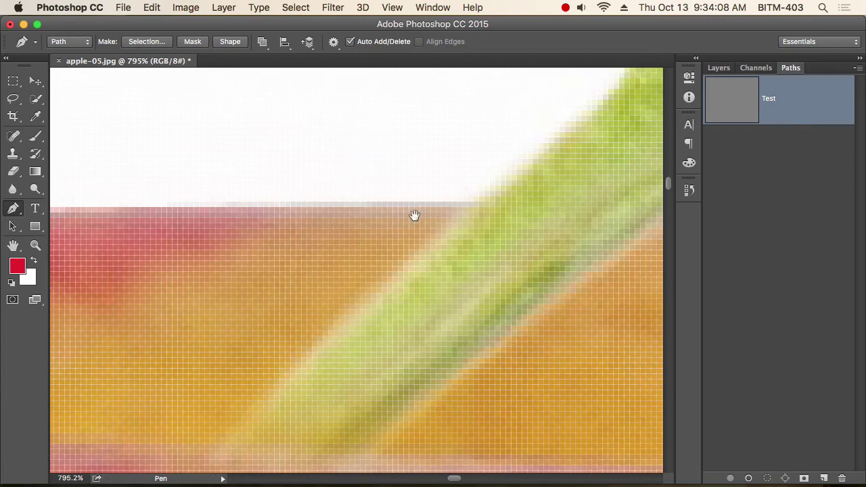
{"action": "scroll", "coordinate": [456, 219], "scroll_direction": "down", "scroll_amount": 5}
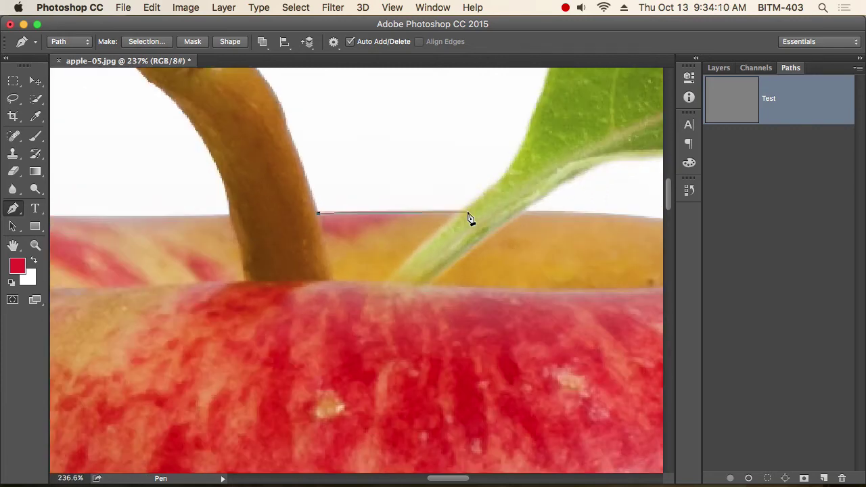
{"action": "scroll", "coordinate": [469, 219], "scroll_direction": "up", "scroll_amount": 2}
{"action": "scroll", "coordinate": [460, 215], "scroll_direction": "up", "scroll_amount": 3}
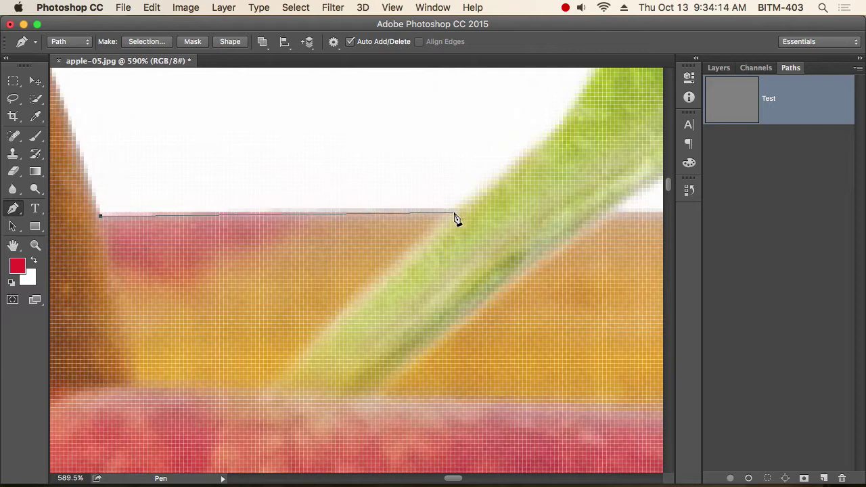
{"action": "left_click", "coordinate": [454, 215]}
{"action": "scroll", "coordinate": [458, 216], "scroll_direction": "down", "scroll_amount": 5}
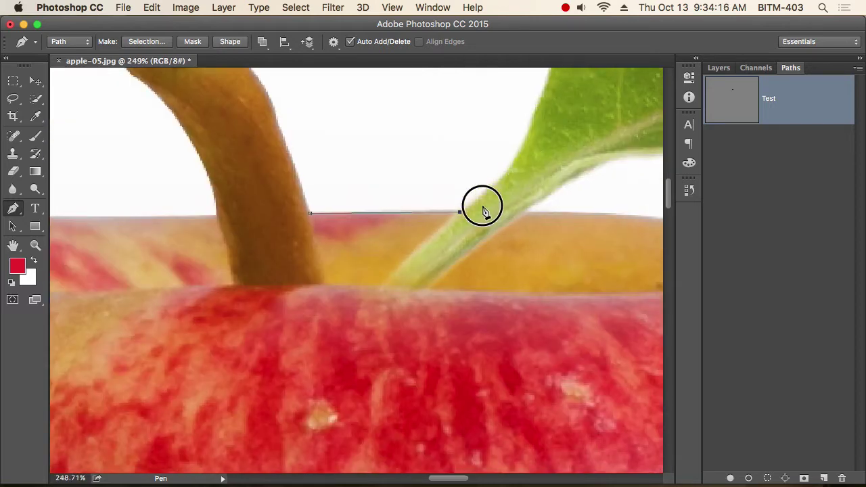
Add a curved anchor point on the leaf's near edge just above the stalk and remove its outgoing handle.
{"action": "scroll", "coordinate": [481, 205], "scroll_direction": "up", "scroll_amount": 2}
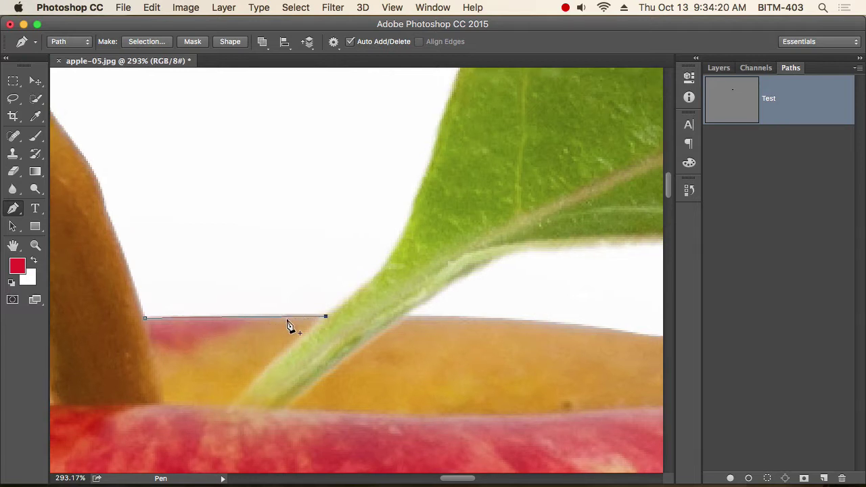
{"action": "scroll", "coordinate": [290, 325], "scroll_direction": "up", "scroll_amount": 2}
{"action": "scroll", "coordinate": [433, 244], "scroll_direction": "up", "scroll_amount": 1}
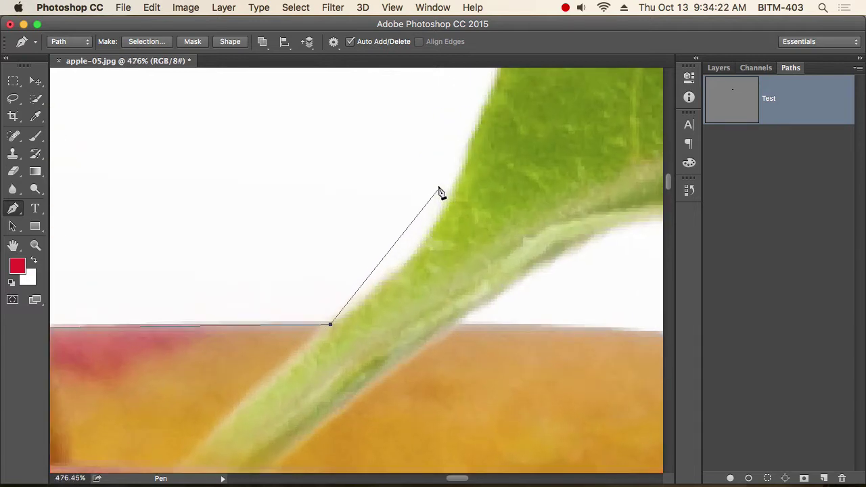
{"action": "left_click_drag", "start_coordinate": [440, 194], "coordinate": [441, 300]}
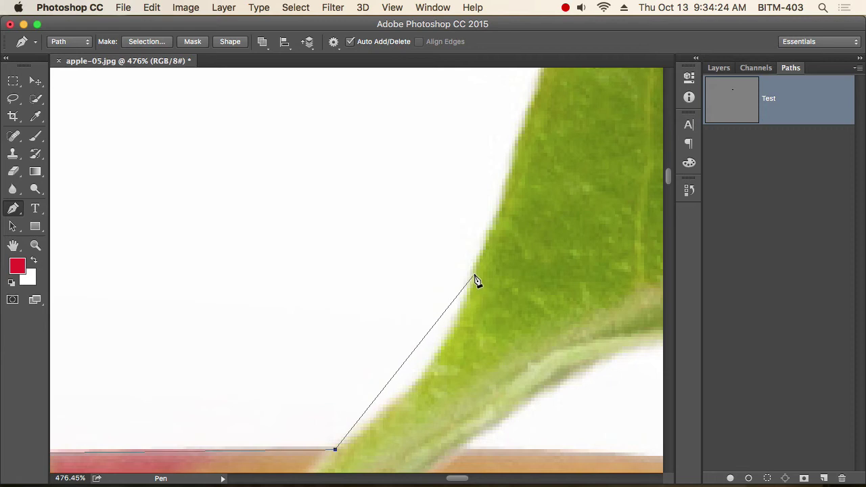
{"action": "left_click_drag", "start_coordinate": [473, 273], "coordinate": [496, 159]}
{"action": "left_click_drag", "start_coordinate": [494, 161], "coordinate": [492, 167]}
{"action": "left_click_drag", "start_coordinate": [452, 300], "coordinate": [436, 298]}
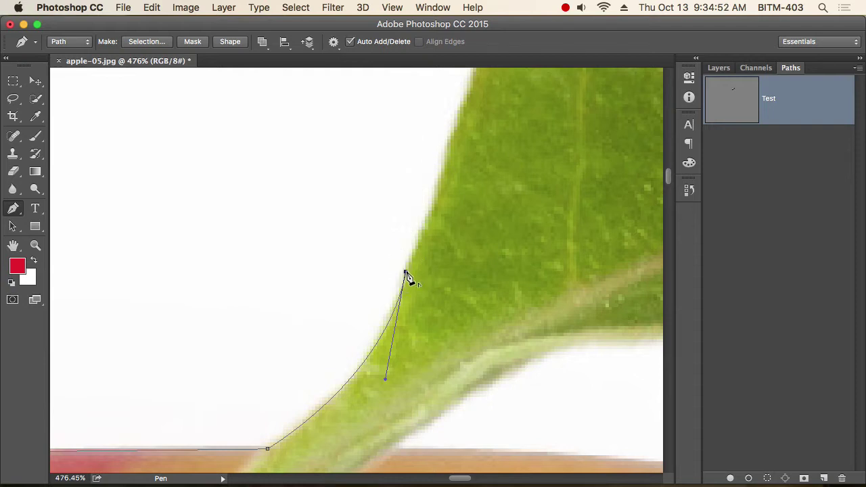
{"action": "left_click", "coordinate": [405, 271], "text": "alt"}
Add a curved anchor point partway up the leaf's near edge and remove its outgoing handle.
{"action": "scroll", "coordinate": [494, 196], "scroll_direction": "right", "scroll_amount": 5}
{"action": "scroll", "coordinate": [494, 197], "scroll_direction": "up", "scroll_amount": 4}
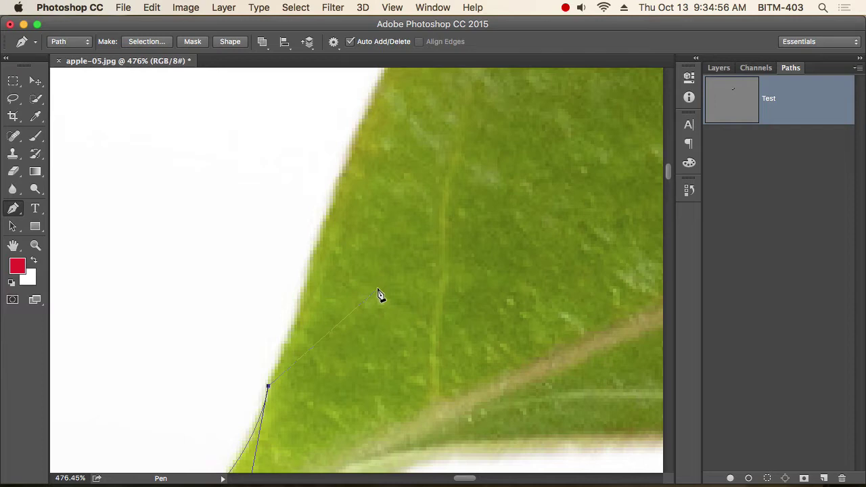
{"action": "scroll", "coordinate": [383, 281], "scroll_direction": "down", "scroll_amount": 8}
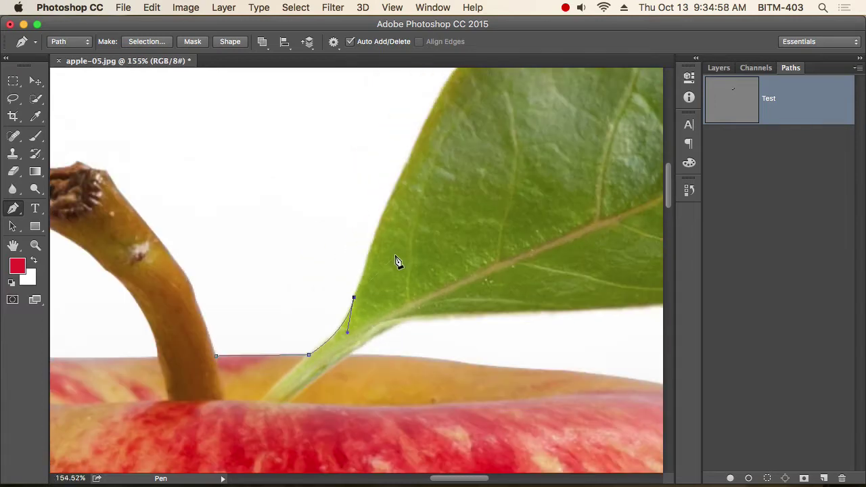
{"action": "scroll", "coordinate": [382, 300], "scroll_direction": "up", "scroll_amount": 2}
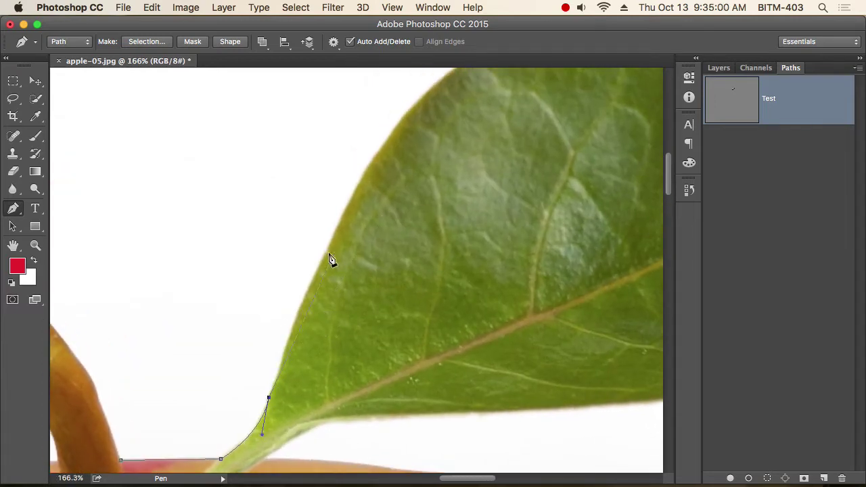
{"action": "scroll", "coordinate": [332, 259], "scroll_direction": "up", "scroll_amount": 2}
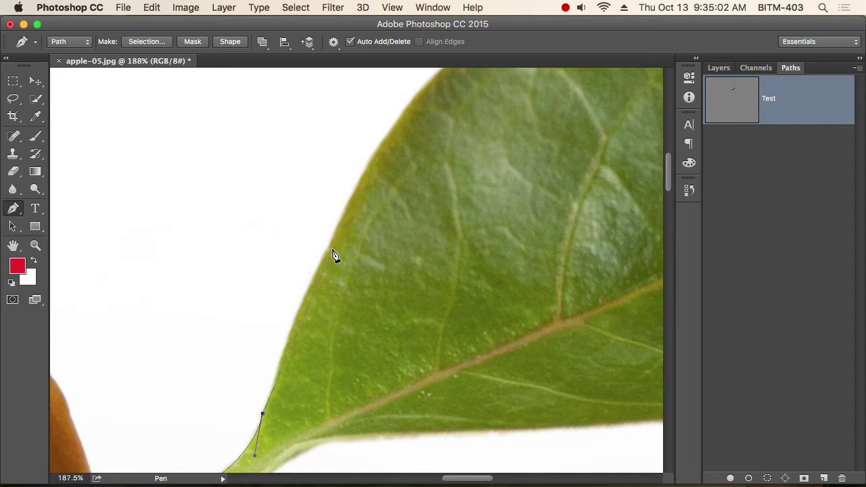
{"action": "left_click_drag", "start_coordinate": [329, 250], "coordinate": [352, 225]}
{"action": "scroll", "coordinate": [267, 417], "scroll_direction": "up", "scroll_amount": 10}
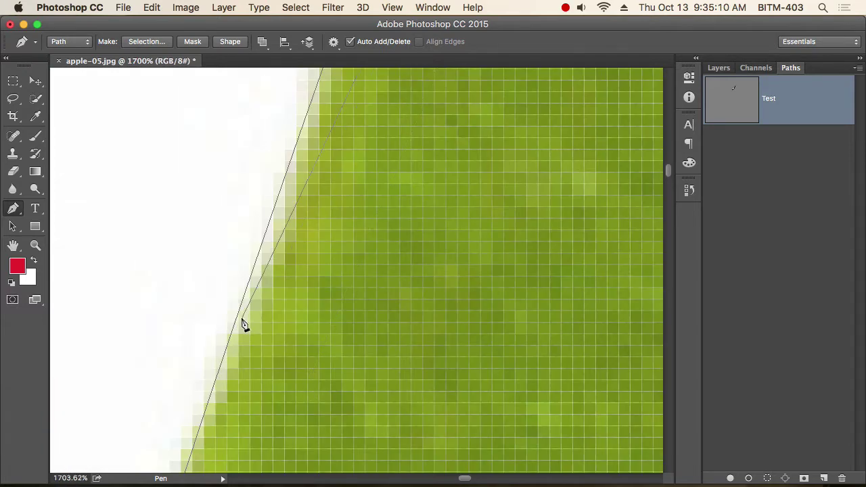
{"action": "scroll", "coordinate": [243, 322], "scroll_direction": "down", "scroll_amount": 10}
{"action": "scroll", "coordinate": [284, 364], "scroll_direction": "up", "scroll_amount": 3}
{"action": "scroll", "coordinate": [297, 352], "scroll_direction": "up", "scroll_amount": 2}
{"action": "left_click", "coordinate": [273, 369]}
Add an anchor point where the near edge bends into the leaf's upper edge, fit its incoming curve and remove its outgoing handle.
{"action": "scroll", "coordinate": [377, 323], "scroll_direction": "up", "scroll_amount": 5}
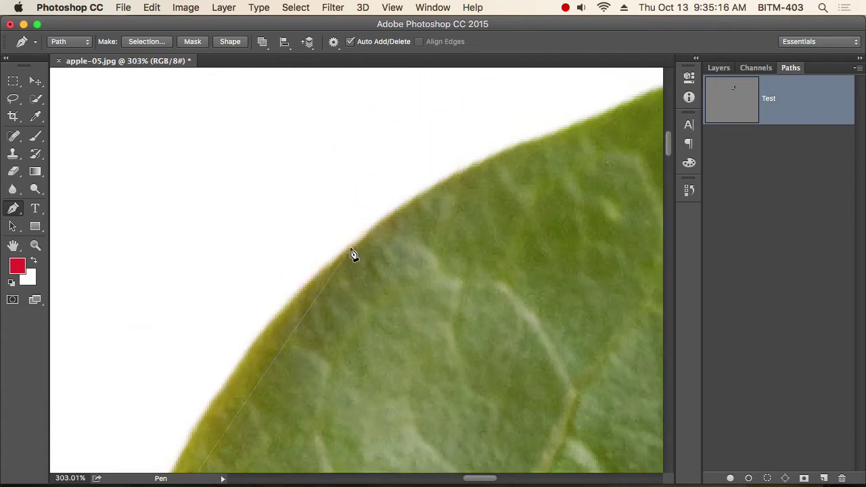
{"action": "left_click", "coordinate": [354, 249]}
{"action": "left_click_drag", "start_coordinate": [341, 360], "coordinate": [502, 232]}
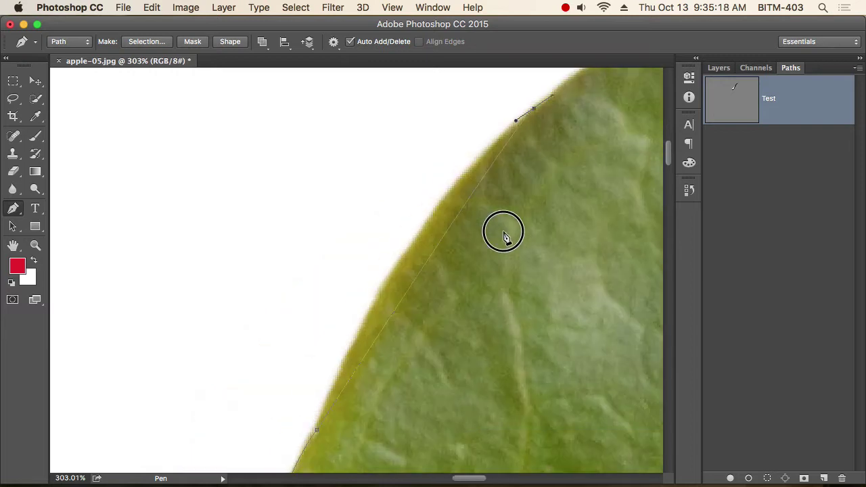
{"action": "left_click_drag", "start_coordinate": [515, 121], "coordinate": [379, 240]}
{"action": "scroll", "coordinate": [253, 379], "scroll_direction": "up", "scroll_amount": 5}
{"action": "scroll", "coordinate": [253, 379], "scroll_direction": "right", "scroll_amount": 8}
{"action": "scroll", "coordinate": [252, 379], "scroll_direction": "up", "scroll_amount": 3}
{"action": "scroll", "coordinate": [252, 379], "scroll_direction": "right", "scroll_amount": 4}
{"action": "left_click", "coordinate": [190, 336], "text": "alt"}
Extend the path along the first part of the leaf's upper edge with three curved anchor points, each without an outgoing handle.
{"action": "left_click_drag", "start_coordinate": [382, 227], "coordinate": [495, 193]}
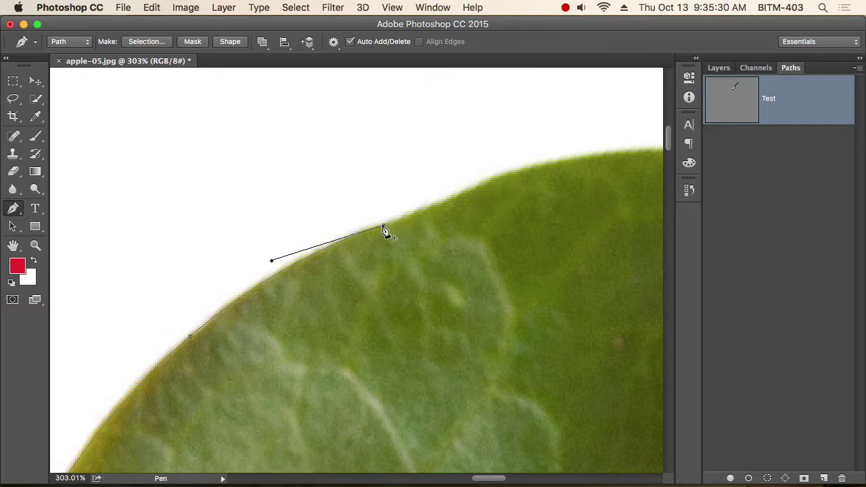
{"action": "left_click_drag", "start_coordinate": [443, 265], "coordinate": [334, 346]}
{"action": "left_click_drag", "start_coordinate": [358, 278], "coordinate": [413, 252]}
{"action": "left_click", "coordinate": [358, 277]}
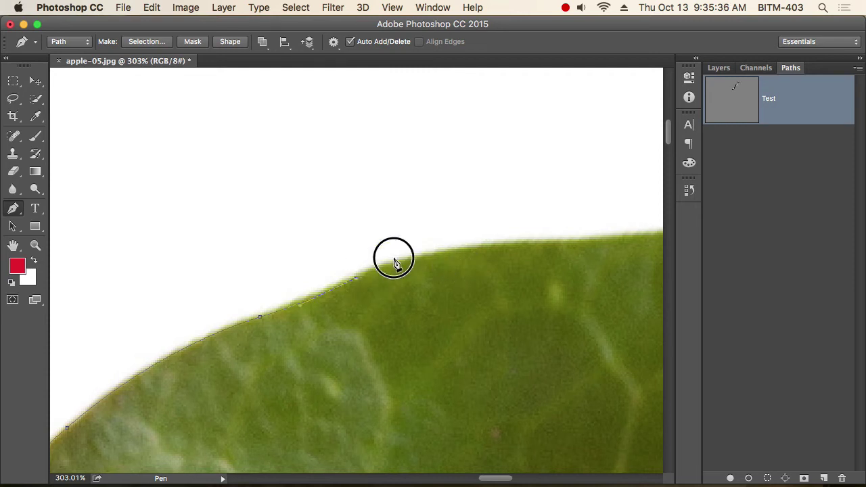
{"action": "scroll", "coordinate": [392, 257], "scroll_direction": "right", "scroll_amount": 4}
{"action": "left_click_drag", "start_coordinate": [424, 236], "coordinate": [588, 228]}
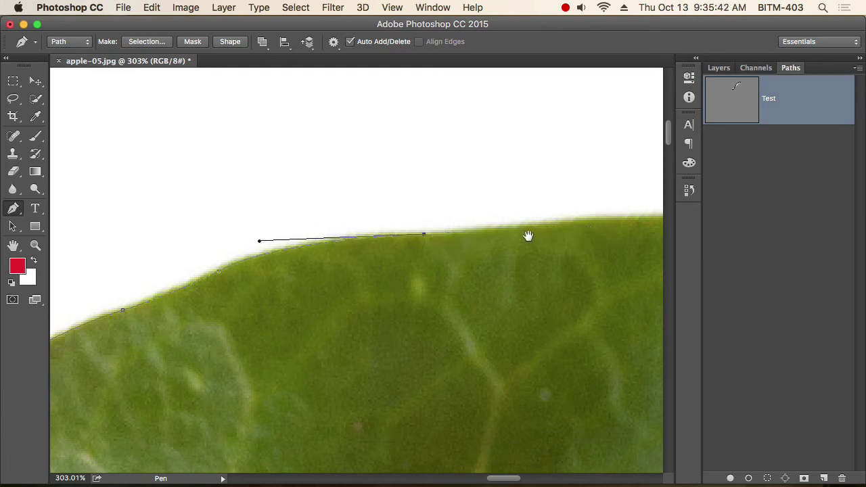
Add a curved anchor point just past the highest part of the leaf's upper edge and remove its outgoing handle.
{"action": "left_click_drag", "start_coordinate": [530, 236], "coordinate": [274, 251]}
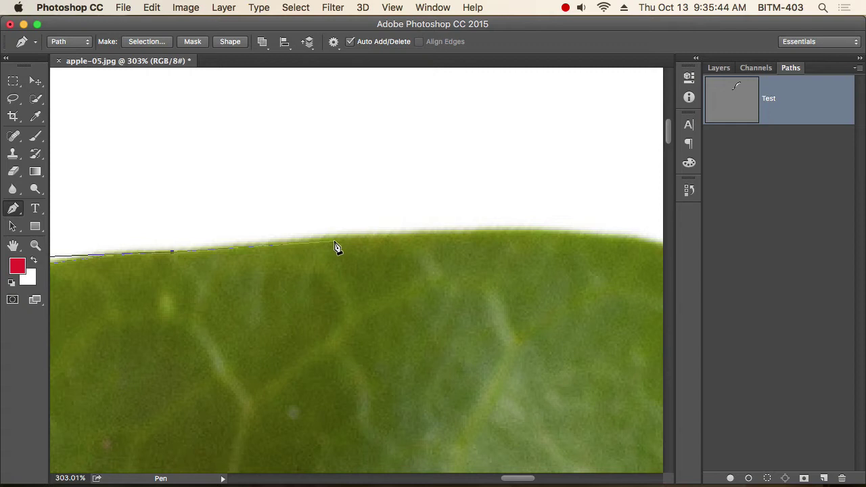
{"action": "scroll", "coordinate": [412, 253], "scroll_direction": "down", "scroll_amount": 3}
{"action": "left_click_drag", "start_coordinate": [460, 267], "coordinate": [344, 245]}
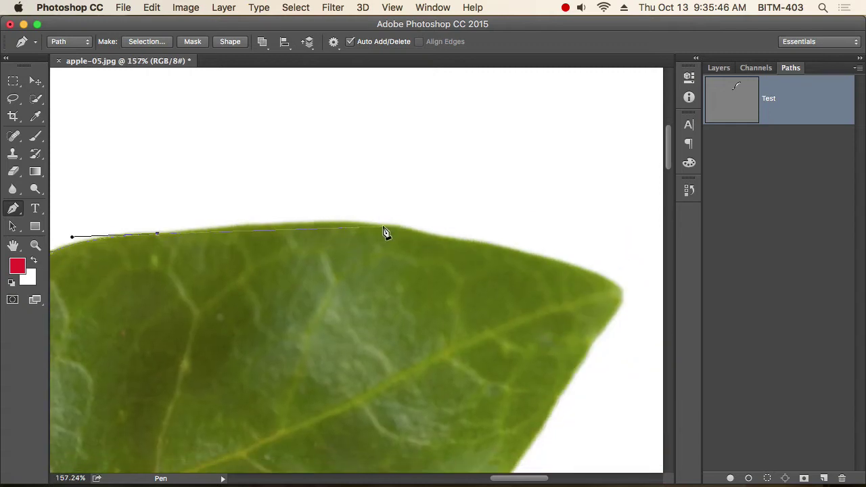
{"action": "scroll", "coordinate": [386, 233], "scroll_direction": "up", "scroll_amount": 1}
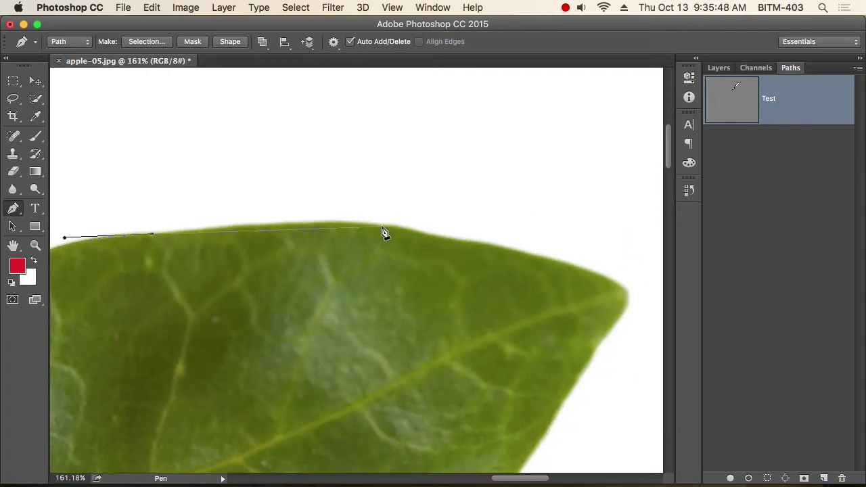
{"action": "left_click_drag", "start_coordinate": [381, 228], "coordinate": [487, 237]}
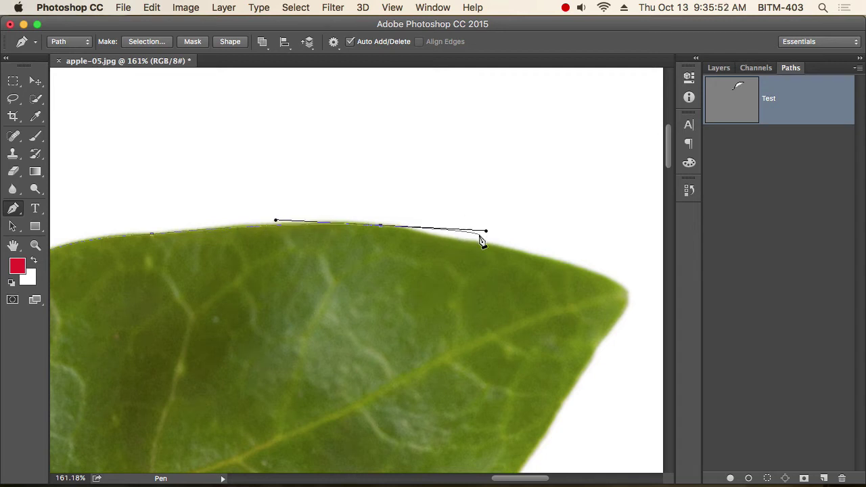
{"action": "left_click_drag", "start_coordinate": [416, 244], "coordinate": [359, 183]}
{"action": "left_click", "coordinate": [327, 165], "text": "alt"}
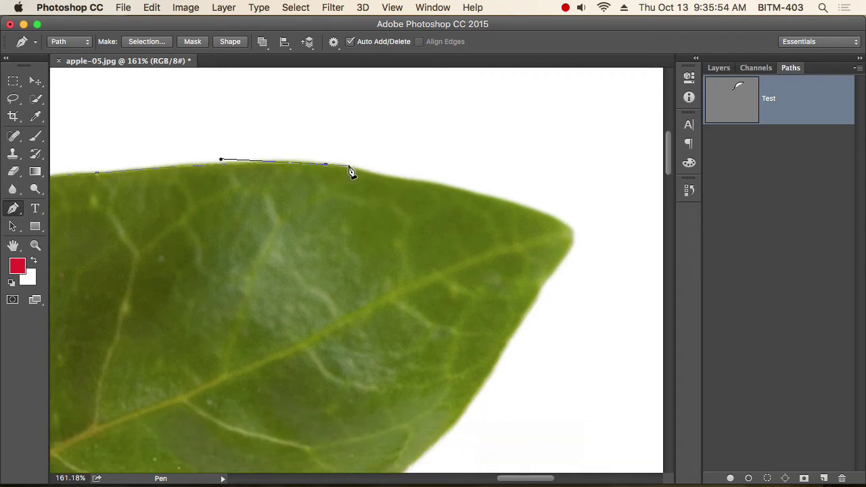
Follow the shallow dip in the leaf's upper edge with two curved anchor points that have no outgoing handles.
{"action": "scroll", "coordinate": [386, 186], "scroll_direction": "up", "scroll_amount": 5}
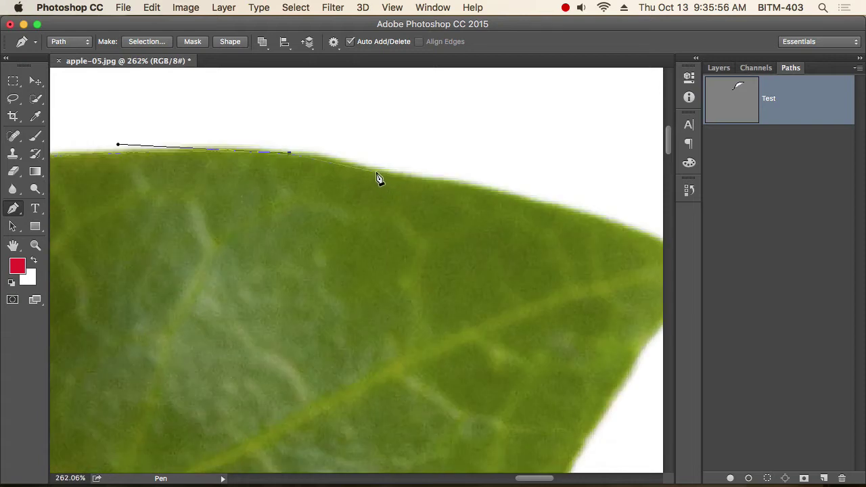
{"action": "left_click_drag", "start_coordinate": [367, 170], "coordinate": [404, 182]}
{"action": "left_click", "coordinate": [368, 170], "text": "alt"}
{"action": "left_click_drag", "start_coordinate": [457, 182], "coordinate": [494, 183]}
{"action": "scroll", "coordinate": [369, 180], "scroll_direction": "up", "scroll_amount": 3}
{"action": "scroll", "coordinate": [386, 192], "scroll_direction": "down", "scroll_amount": 2}
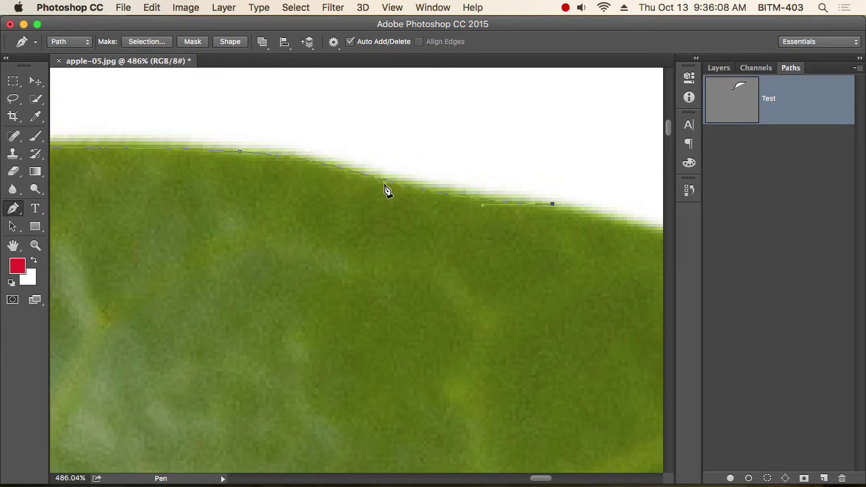
Add a curved anchor point at the upper corner of the leaf tip and remove its outgoing handle.
{"action": "scroll", "coordinate": [387, 192], "scroll_direction": "down", "scroll_amount": 2}
{"action": "left_click_drag", "start_coordinate": [481, 202], "coordinate": [176, 155]}
{"action": "scroll", "coordinate": [307, 226], "scroll_direction": "down", "scroll_amount": 1}
{"action": "left_click_drag", "start_coordinate": [307, 226], "coordinate": [280, 182]}
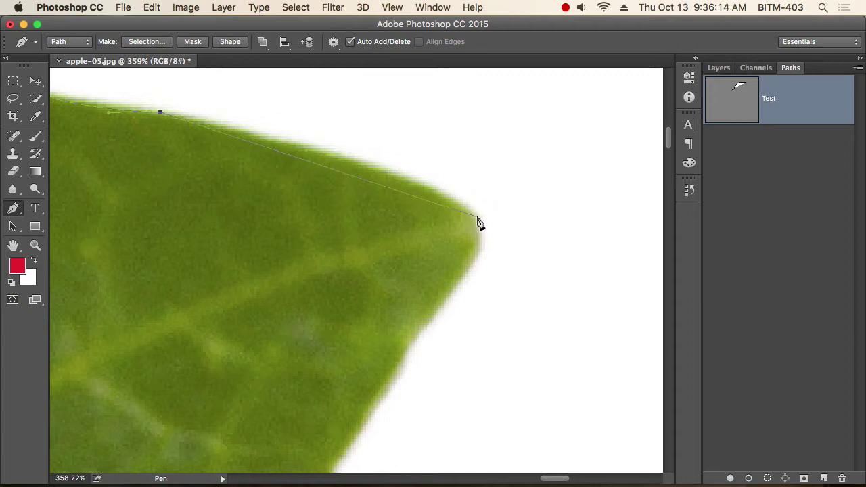
{"action": "left_click_drag", "start_coordinate": [476, 219], "coordinate": [579, 288]}
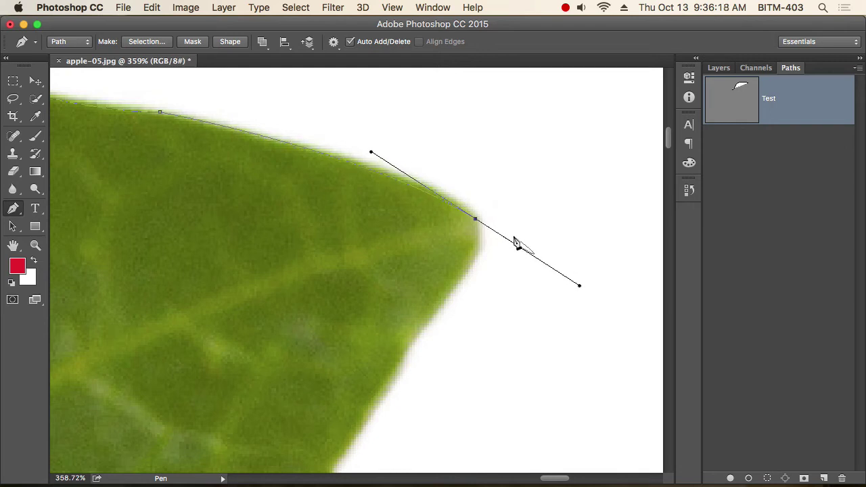
{"action": "left_click", "coordinate": [475, 219]}
Continue the path around the leaf tip and onto the far edge below it with two closely spaced anchor points.
{"action": "scroll", "coordinate": [500, 183], "scroll_direction": "down", "scroll_amount": 5}
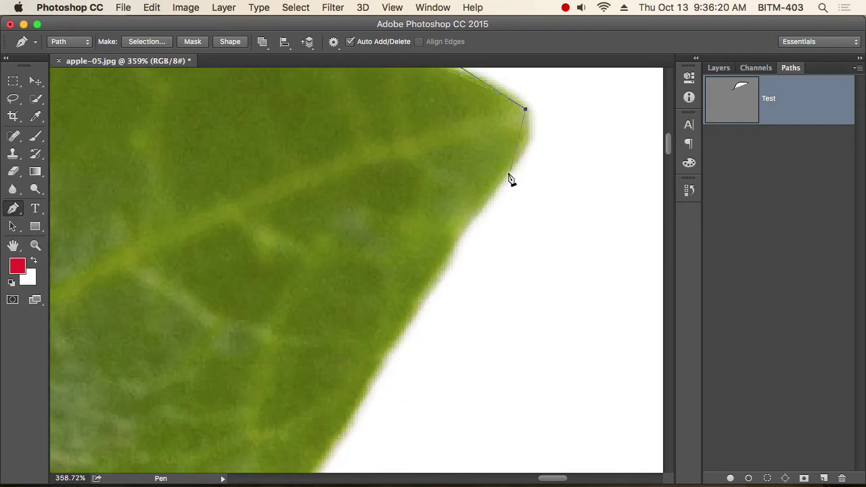
{"action": "left_click_drag", "start_coordinate": [496, 189], "coordinate": [447, 243]}
{"action": "key", "text": "space"}
{"action": "left_click_drag", "start_coordinate": [518, 230], "coordinate": [526, 134]}
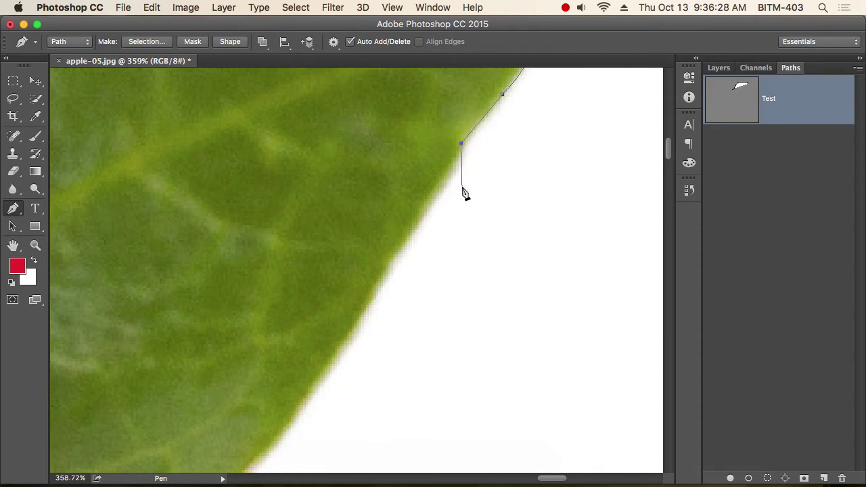
Add a curved anchor point farther down the leaf's far edge, where it starts bending toward the underside.
{"action": "scroll", "coordinate": [465, 188], "scroll_direction": "down", "scroll_amount": 3}
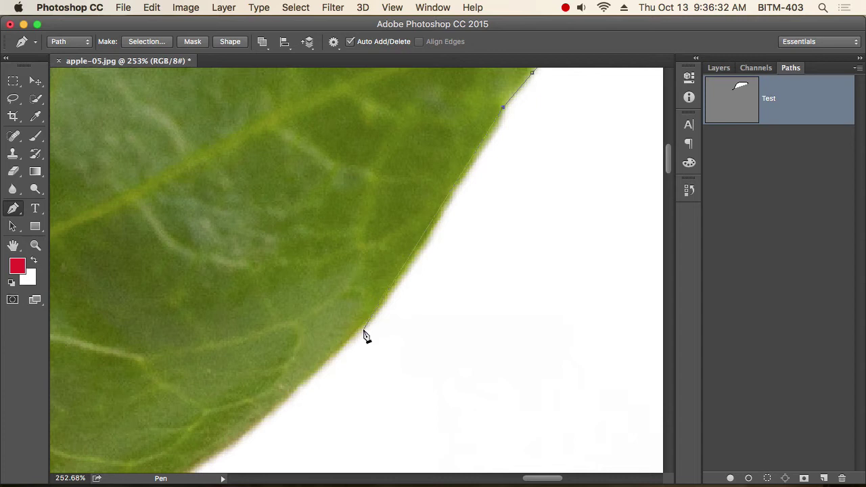
{"action": "left_click_drag", "start_coordinate": [383, 301], "coordinate": [300, 416]}
{"action": "left_click_drag", "start_coordinate": [466, 187], "coordinate": [512, 102]}
{"action": "left_click_drag", "start_coordinate": [391, 301], "coordinate": [488, 215]}
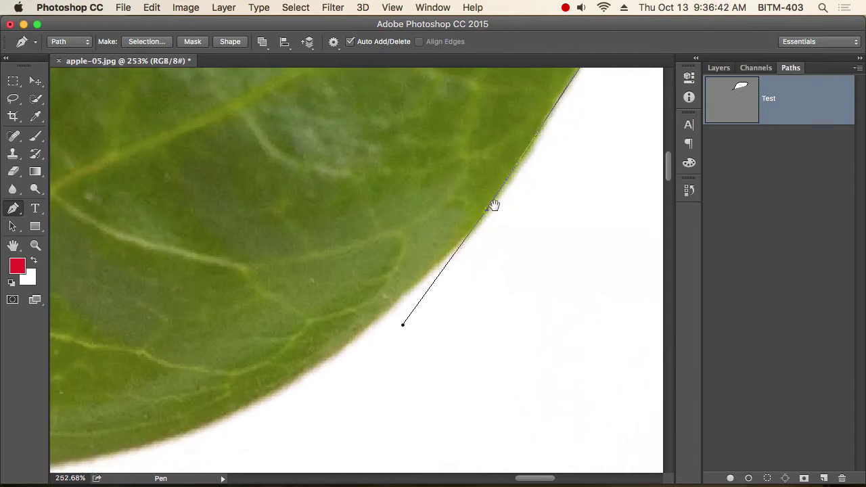
Trace the leaf's underside back toward the stalk with two curved anchor points.
{"action": "scroll", "coordinate": [406, 271], "scroll_direction": "down", "scroll_amount": 5}
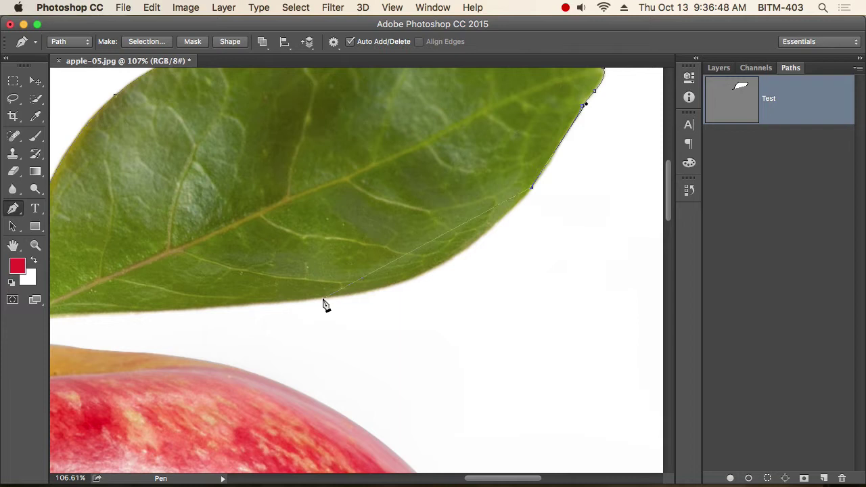
{"action": "left_click_drag", "start_coordinate": [323, 298], "coordinate": [443, 294]}
{"action": "left_click_drag", "start_coordinate": [350, 278], "coordinate": [543, 190]}
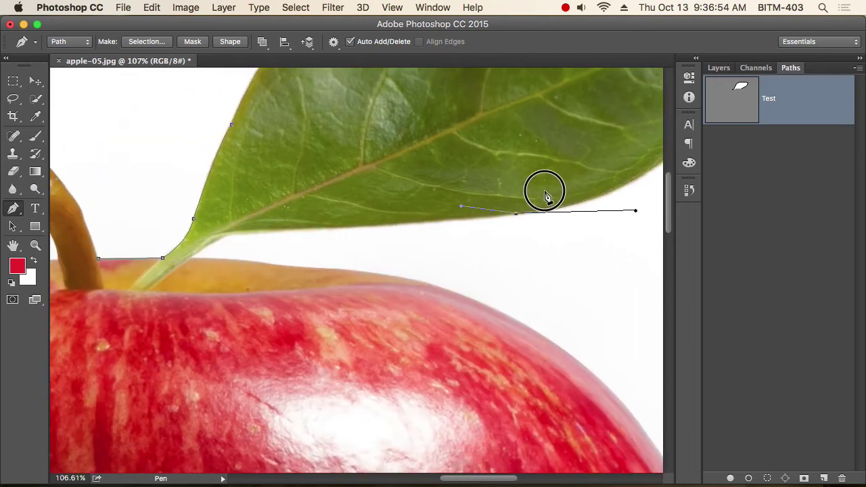
{"action": "scroll", "coordinate": [318, 209], "scroll_direction": "up", "scroll_amount": 5}
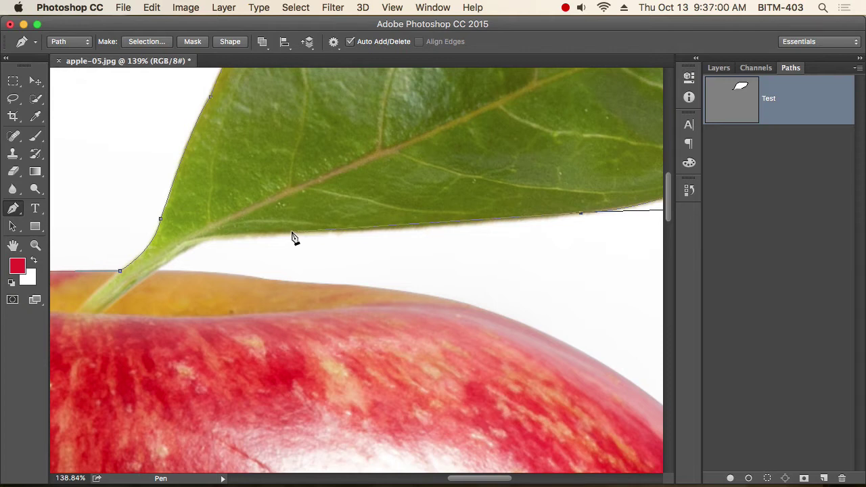
{"action": "left_click_drag", "start_coordinate": [295, 231], "coordinate": [172, 231]}
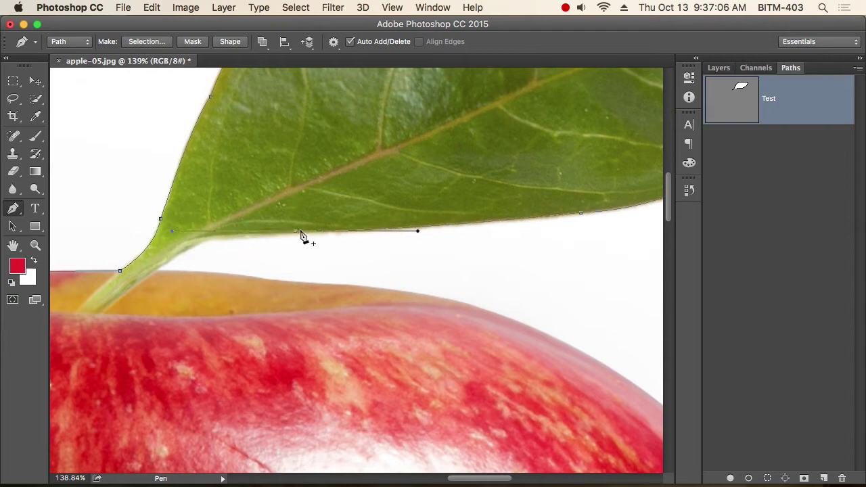
Undo a trial curve to the stalk and place an anchor point where the leaf's underside meets the stalk instead.
{"action": "scroll", "coordinate": [175, 269], "scroll_direction": "up", "scroll_amount": 4}
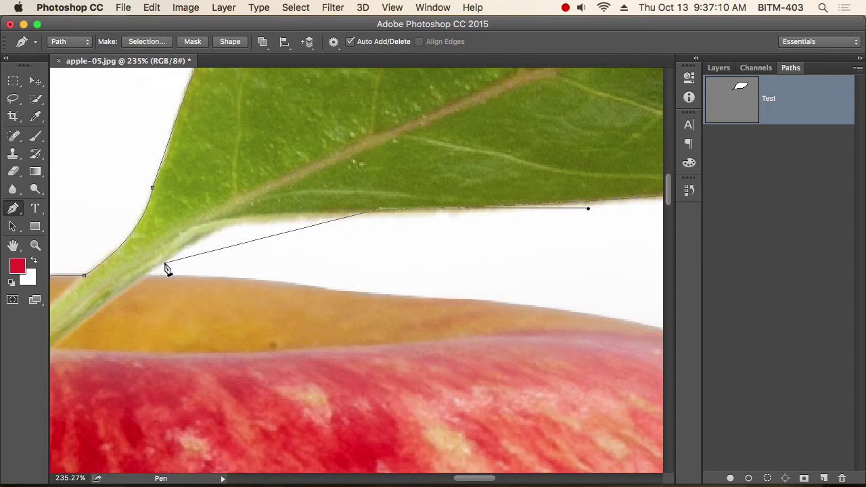
{"action": "left_click_drag", "start_coordinate": [162, 264], "coordinate": [87, 333]}
{"action": "key", "text": "super+z"}
{"action": "left_click", "coordinate": [242, 217]}
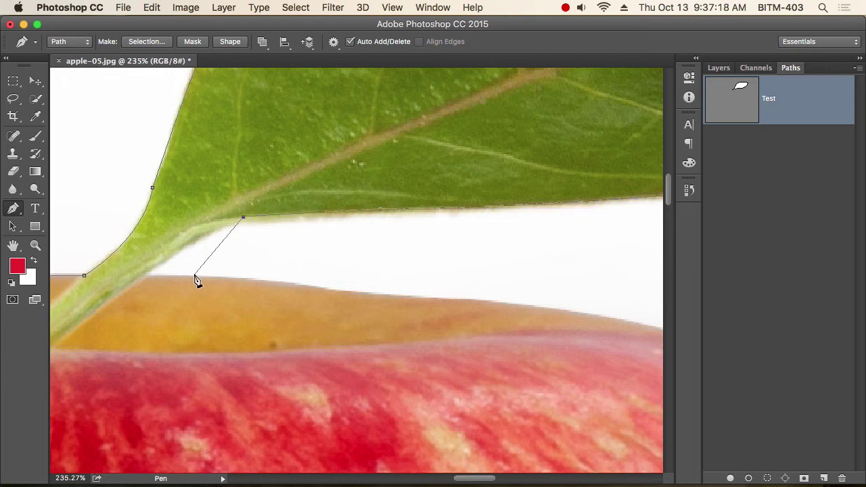
Add a curved anchor point where the stalk's lower edge meets the apple's rim, adjust its incoming handle and remove its forward handle.
{"action": "left_click_drag", "start_coordinate": [207, 267], "coordinate": [324, 228]}
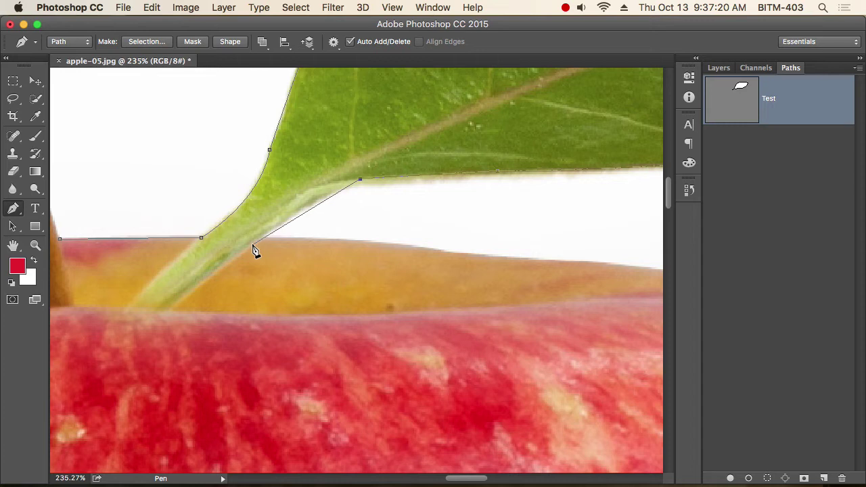
{"action": "scroll", "coordinate": [262, 245], "scroll_direction": "up", "scroll_amount": 3}
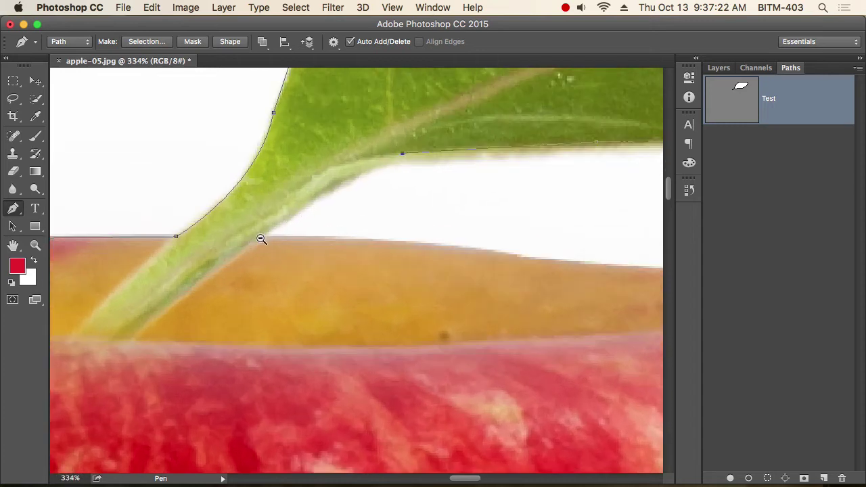
{"action": "left_click_drag", "start_coordinate": [263, 236], "coordinate": [188, 299]}
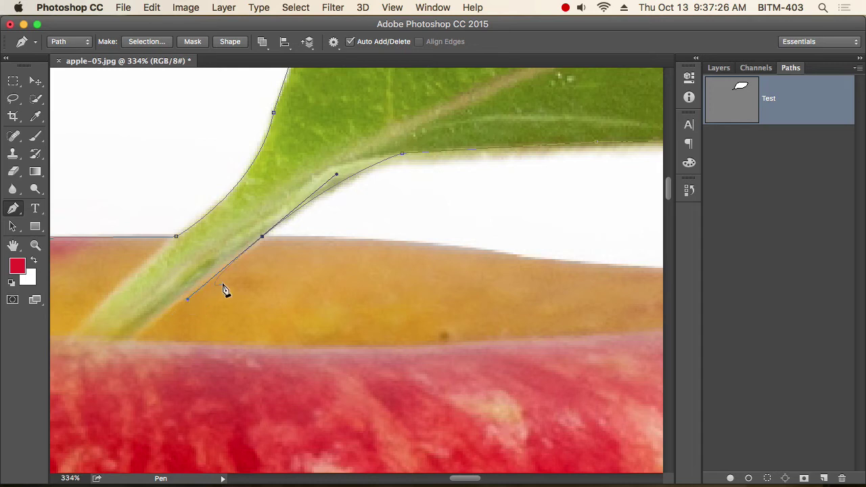
{"action": "left_click_drag", "start_coordinate": [336, 175], "coordinate": [366, 157]}
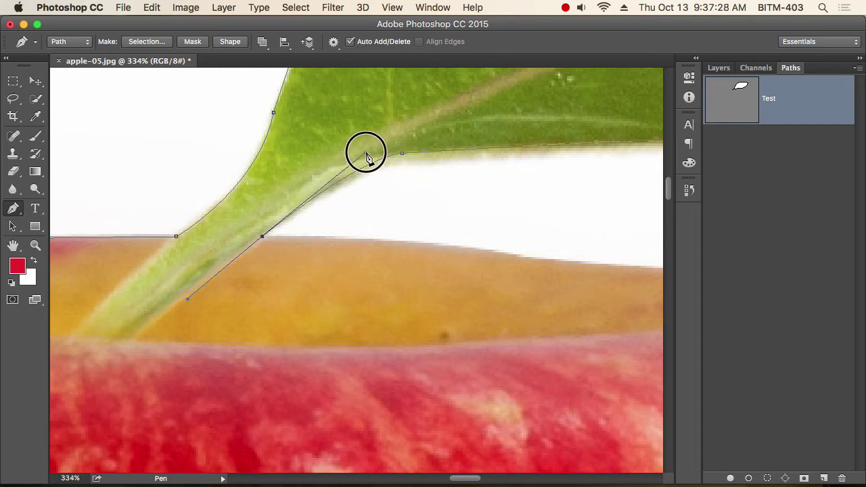
{"action": "left_click", "coordinate": [262, 236], "text": "alt"}
Trace the apple's top rim beyond the leaf stalk with two curved anchor points, refining the first one's handle and removing forward handles.
{"action": "scroll", "coordinate": [398, 214], "scroll_direction": "right", "scroll_amount": 5}
{"action": "scroll", "coordinate": [398, 214], "scroll_direction": "down", "scroll_amount": 2}
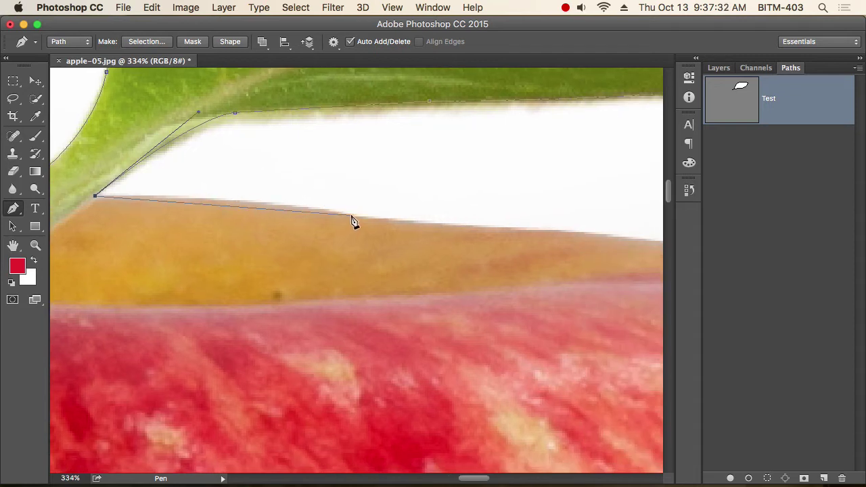
{"action": "left_click_drag", "start_coordinate": [353, 217], "coordinate": [436, 241]}
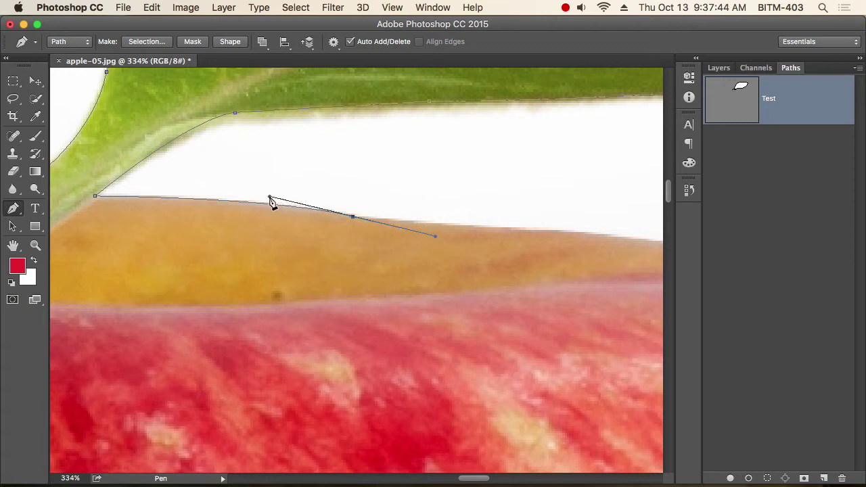
{"action": "mouse_move", "coordinate": [269, 198]}
{"action": "left_mouse_down"}
{"action": "mouse_move", "coordinate": [246, 220]}
{"action": "mouse_move", "coordinate": [223, 288]}
{"action": "mouse_move", "coordinate": [270, 201]}
{"action": "left_mouse_up"}
{"action": "left_click", "coordinate": [353, 218]}
{"action": "left_click_drag", "start_coordinate": [535, 193], "coordinate": [315, 185]}
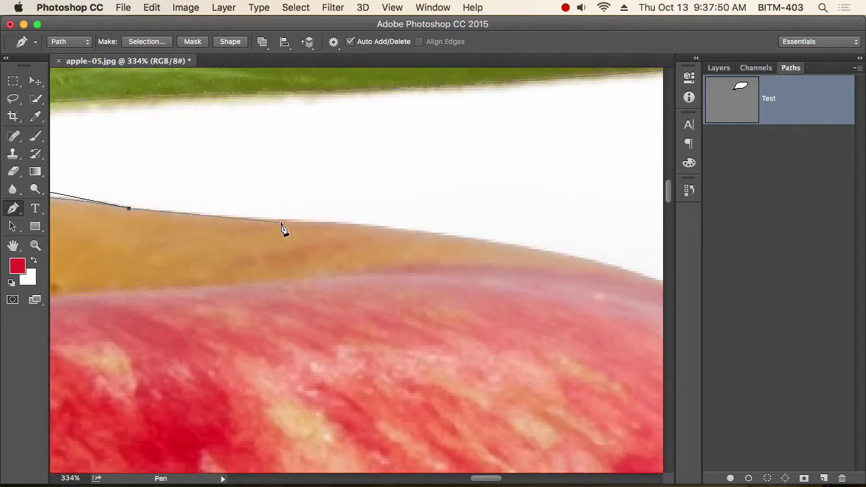
{"action": "left_click_drag", "start_coordinate": [278, 220], "coordinate": [295, 221]}
{"action": "left_click_drag", "start_coordinate": [340, 227], "coordinate": [285, 226]}
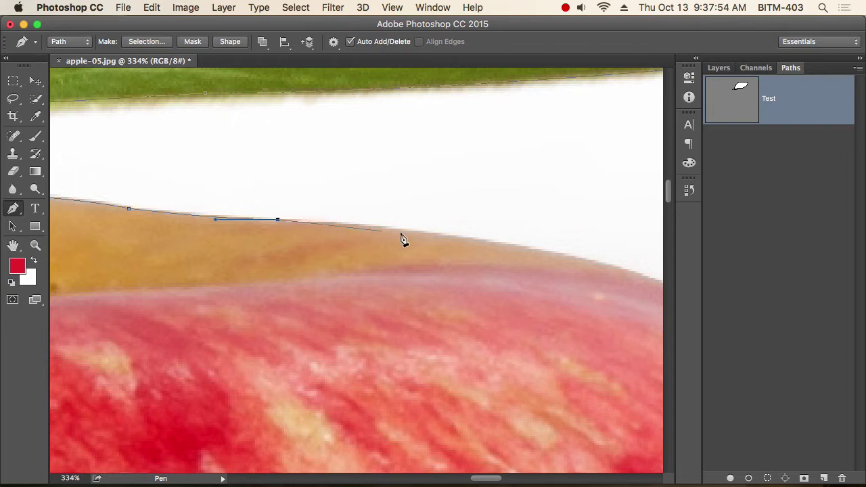
Add a curved anchor point where the top rim starts sloping down the apple's right shoulder, and fine-tune its handle to fit the edge.
{"action": "left_click_drag", "start_coordinate": [417, 236], "coordinate": [286, 174]}
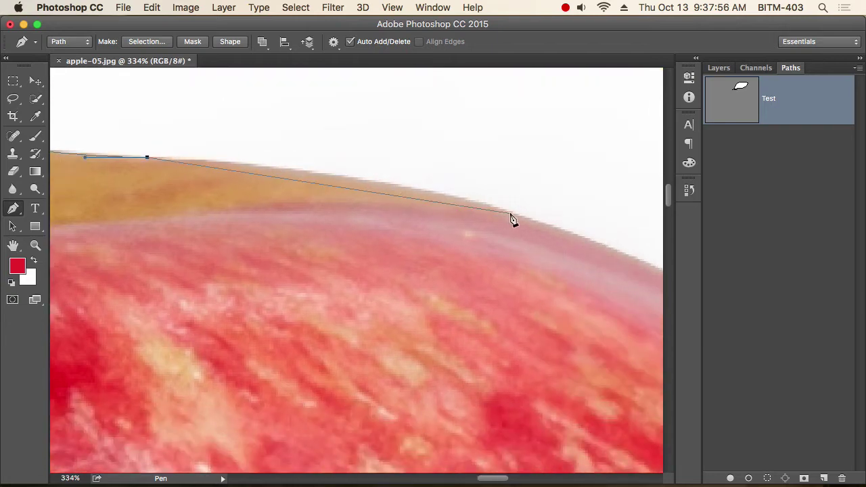
{"action": "left_click_drag", "start_coordinate": [511, 215], "coordinate": [630, 257]}
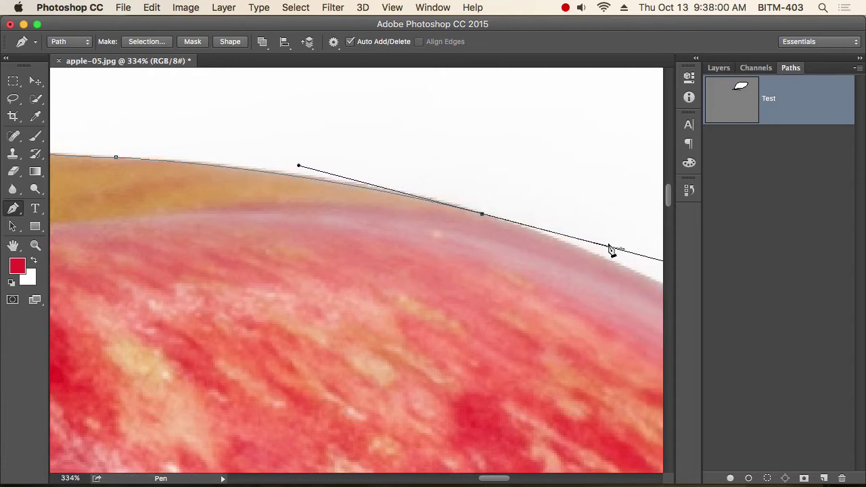
{"action": "scroll", "coordinate": [429, 183], "scroll_direction": "right", "scroll_amount": 3}
{"action": "left_click_drag", "start_coordinate": [238, 170], "coordinate": [236, 166]}
{"action": "scroll", "coordinate": [296, 196], "scroll_direction": "right", "scroll_amount": 5}
{"action": "scroll", "coordinate": [296, 196], "scroll_direction": "down", "scroll_amount": 2}
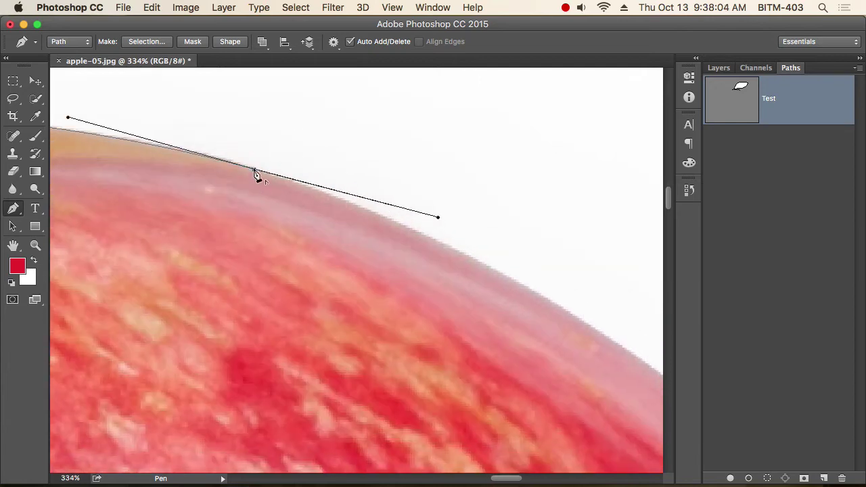
Add a curved anchor point lower on the apple's right shoulder, lengthen its incoming handle to match the edge, and remove its forward handle.
{"action": "scroll", "coordinate": [300, 213], "scroll_direction": "down", "scroll_amount": 5}
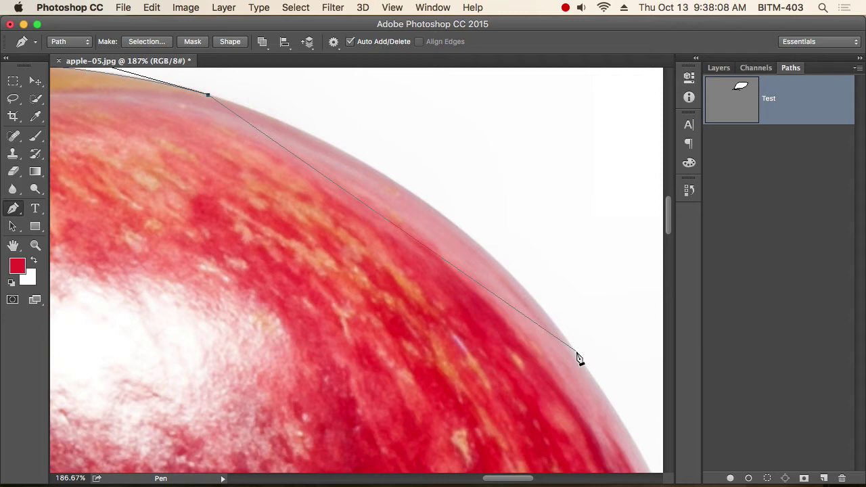
{"action": "left_click_drag", "start_coordinate": [574, 352], "coordinate": [586, 374]}
{"action": "left_click_drag", "start_coordinate": [567, 340], "coordinate": [445, 163]}
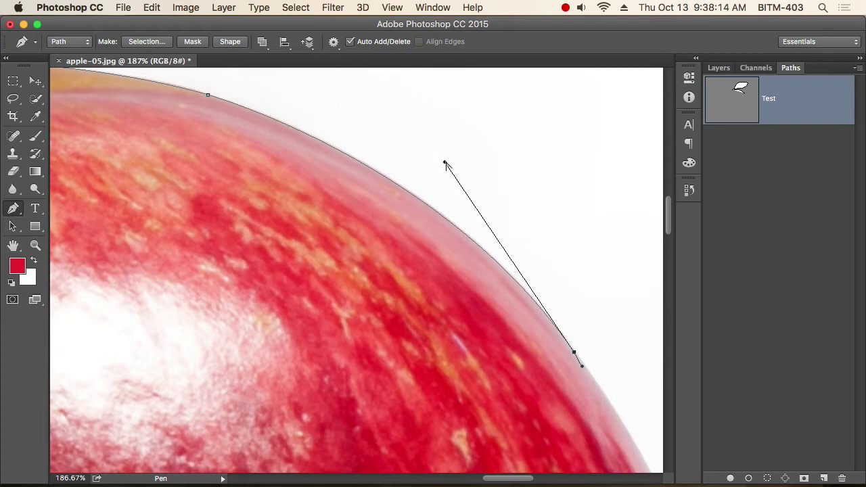
{"action": "left_click_drag", "start_coordinate": [549, 310], "coordinate": [409, 194]}
{"action": "left_click", "coordinate": [354, 131]}
{"action": "scroll", "coordinate": [432, 251], "scroll_direction": "down", "scroll_amount": 3}
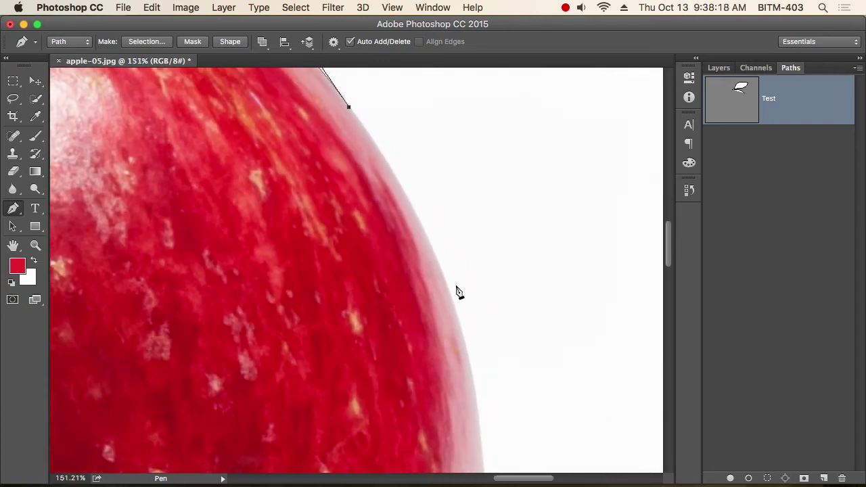
{"action": "scroll", "coordinate": [456, 292], "scroll_direction": "down", "scroll_amount": 3}
{"action": "left_click_drag", "start_coordinate": [497, 255], "coordinate": [480, 409]}
{"action": "left_click", "coordinate": [478, 407]}
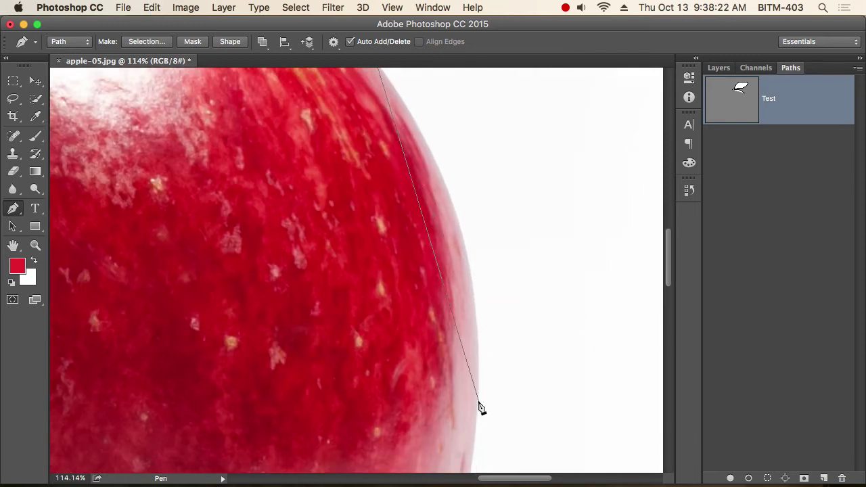
{"action": "left_click", "coordinate": [478, 400]}
{"action": "key", "text": "super+z"}
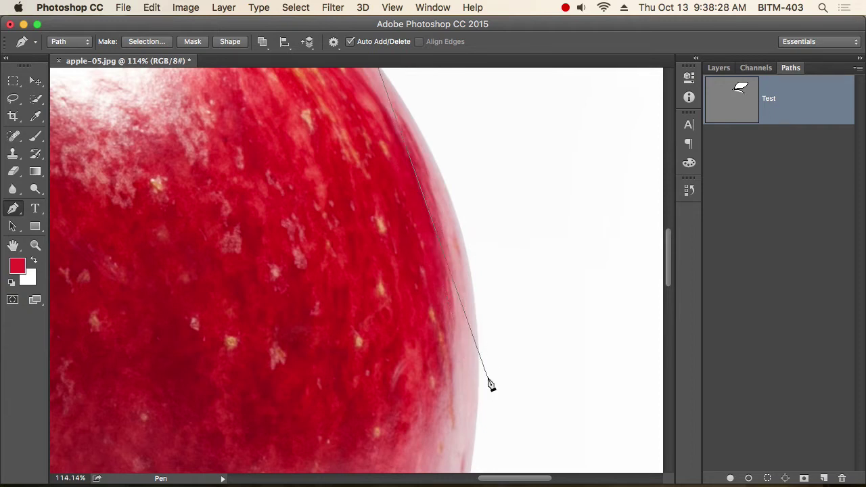
Add a curved anchor point near the widest part of the apple's right side, fit its incoming handle and remove its forward handle.
{"action": "left_click", "coordinate": [490, 380], "text": "alt"}
{"action": "left_click_drag", "start_coordinate": [491, 383], "coordinate": [491, 361]}
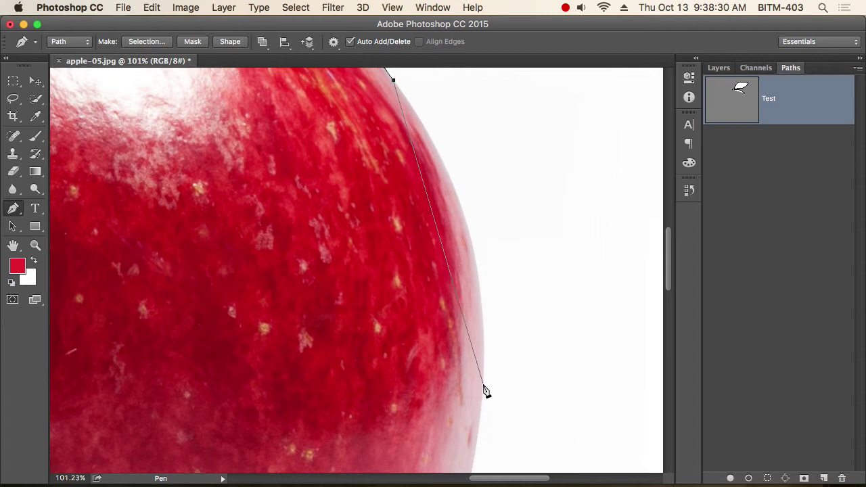
{"action": "left_click_drag", "start_coordinate": [482, 377], "coordinate": [498, 209]}
{"action": "scroll", "coordinate": [498, 209], "scroll_direction": "down", "scroll_amount": 5}
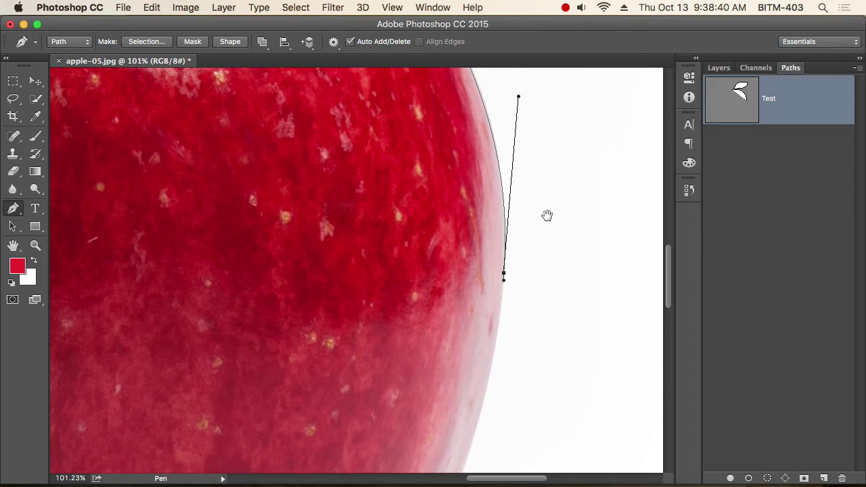
{"action": "scroll", "coordinate": [548, 215], "scroll_direction": "up", "scroll_amount": 2}
{"action": "left_click_drag", "start_coordinate": [527, 319], "coordinate": [525, 271]}
{"action": "left_click", "coordinate": [518, 219]}
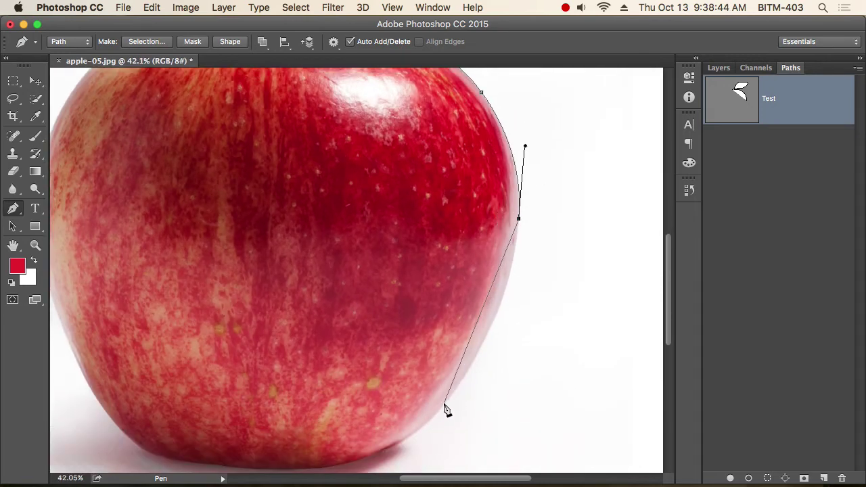
Add a curved anchor point on the apple's lower right side, stretch its incoming handle to fit the edge and remove its forward handle.
{"action": "left_click_drag", "start_coordinate": [444, 404], "coordinate": [518, 305]}
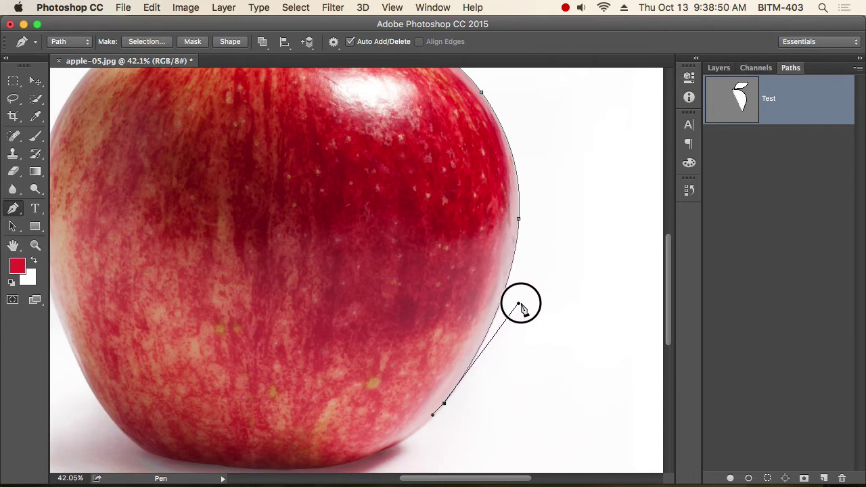
{"action": "scroll", "coordinate": [547, 294], "scroll_direction": "up", "scroll_amount": 3}
{"action": "left_click", "coordinate": [512, 309]}
Add a curved anchor point on the apple's underside at the right, where its edge meets the shadow.
{"action": "scroll", "coordinate": [397, 363], "scroll_direction": "up", "scroll_amount": 2}
{"action": "scroll", "coordinate": [450, 261], "scroll_direction": "right", "scroll_amount": 3}
{"action": "scroll", "coordinate": [450, 261], "scroll_direction": "down", "scroll_amount": 2}
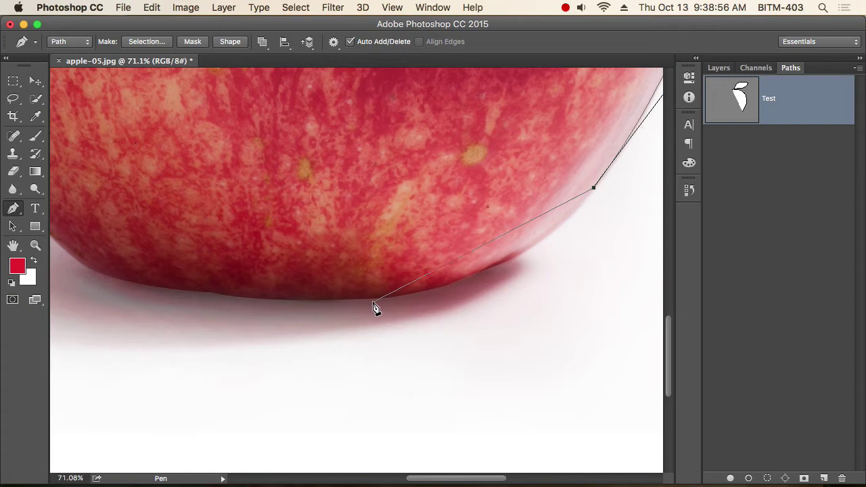
{"action": "scroll", "coordinate": [377, 309], "scroll_direction": "up", "scroll_amount": 3}
{"action": "scroll", "coordinate": [361, 245], "scroll_direction": "right", "scroll_amount": 2}
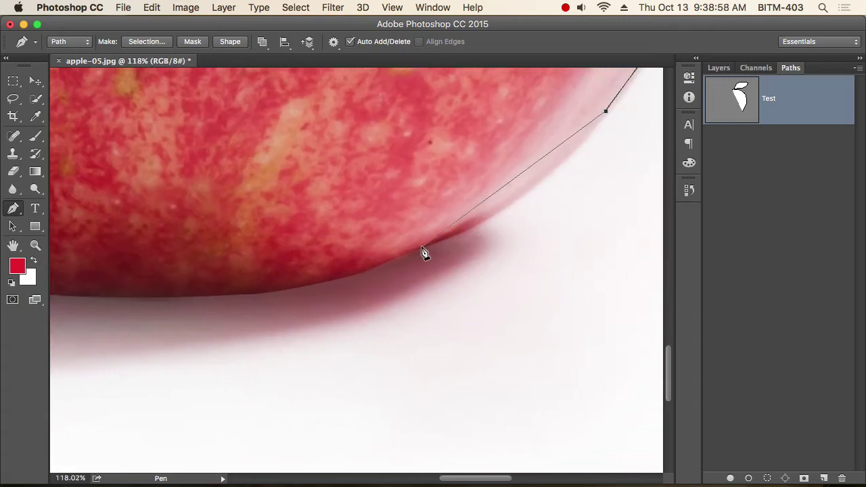
{"action": "scroll", "coordinate": [424, 253], "scroll_direction": "up", "scroll_amount": 1}
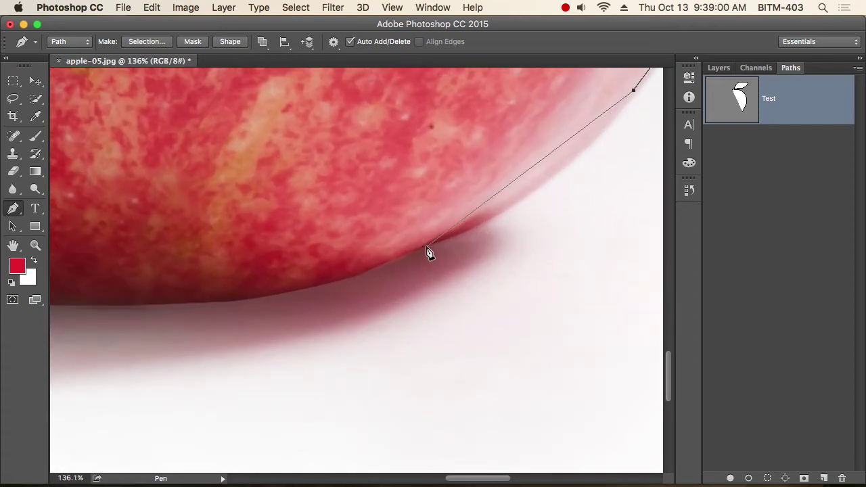
{"action": "left_click_drag", "start_coordinate": [427, 246], "coordinate": [283, 301]}
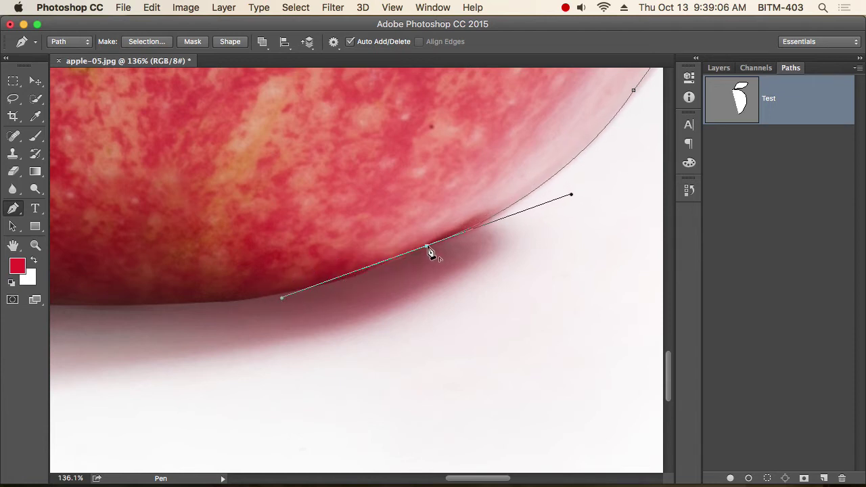
Trace the apple's base above the shadow with two curved anchor points, removing the first one's forward handle.
{"action": "scroll", "coordinate": [320, 303], "scroll_direction": "up", "scroll_amount": 3}
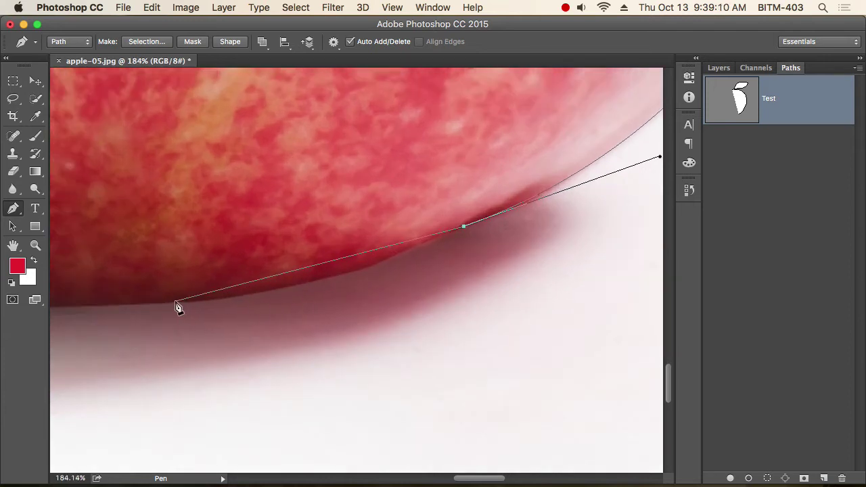
{"action": "left_click_drag", "start_coordinate": [175, 302], "coordinate": [333, 300]}
{"action": "scroll", "coordinate": [523, 290], "scroll_direction": "left", "scroll_amount": 10}
{"action": "left_click", "coordinate": [610, 311], "text": "alt"}
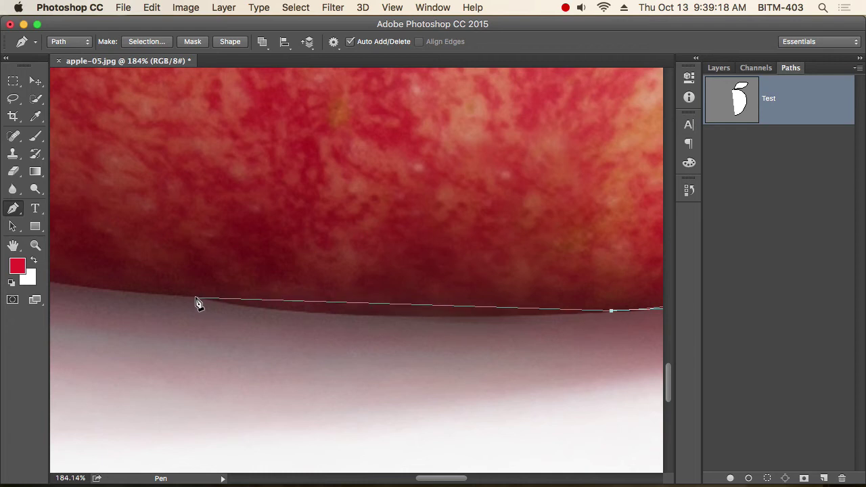
{"action": "left_click_drag", "start_coordinate": [196, 301], "coordinate": [322, 329]}
{"action": "scroll", "coordinate": [359, 324], "scroll_direction": "down", "scroll_amount": 3}
Add a curved anchor point where the base turns up into the apple's left side, and remove its forward handle.
{"action": "left_click_drag", "start_coordinate": [274, 305], "coordinate": [397, 340]}
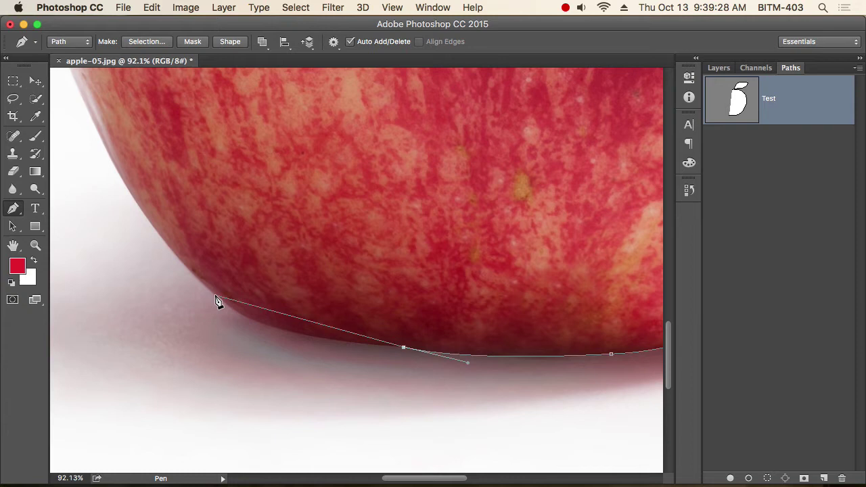
{"action": "left_click_drag", "start_coordinate": [213, 295], "coordinate": [249, 338]}
{"action": "scroll", "coordinate": [284, 379], "scroll_direction": "up", "scroll_amount": 5}
{"action": "scroll", "coordinate": [284, 379], "scroll_direction": "left", "scroll_amount": 4}
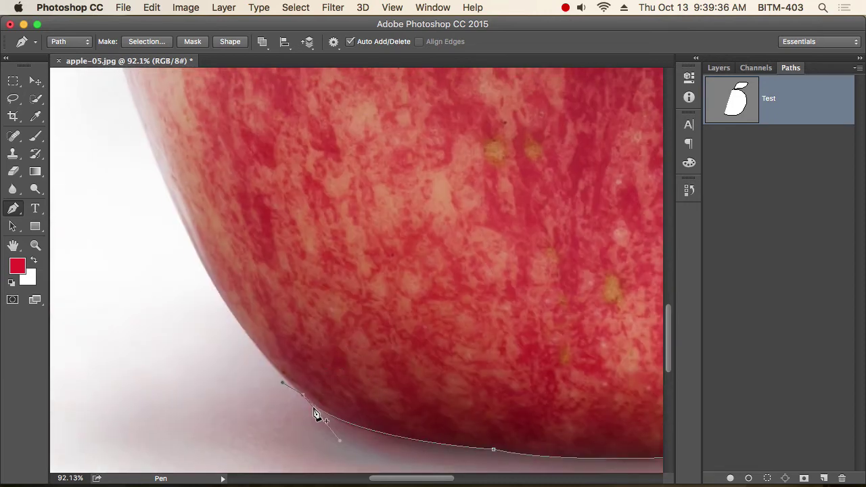
{"action": "left_click", "coordinate": [304, 396], "text": "alt"}
Trace the apple's left side with two curved anchor points, one on the lower side and one on the shoulder, adjusting the shoulder point's handle.
{"action": "left_click_drag", "start_coordinate": [127, 78], "coordinate": [218, 349]}
{"action": "scroll", "coordinate": [232, 324], "scroll_direction": "down", "scroll_amount": 3, "text": "alt"}
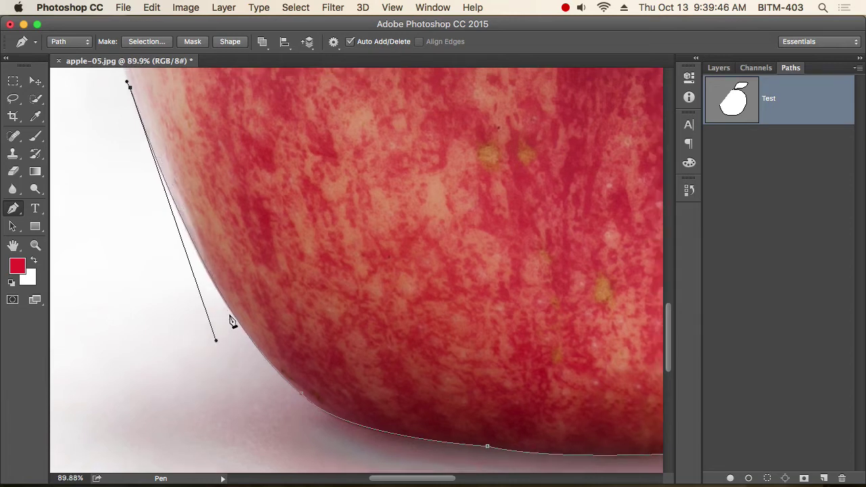
{"action": "left_click_drag", "start_coordinate": [212, 203], "coordinate": [267, 338]}
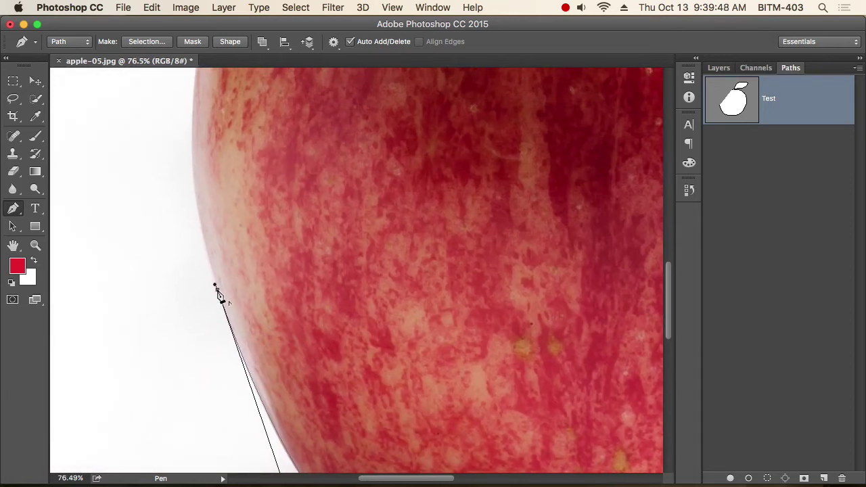
{"action": "scroll", "coordinate": [219, 294], "scroll_direction": "down", "scroll_amount": 5, "text": "alt"}
{"action": "scroll", "coordinate": [284, 277], "scroll_direction": "up", "scroll_amount": 2, "text": "alt"}
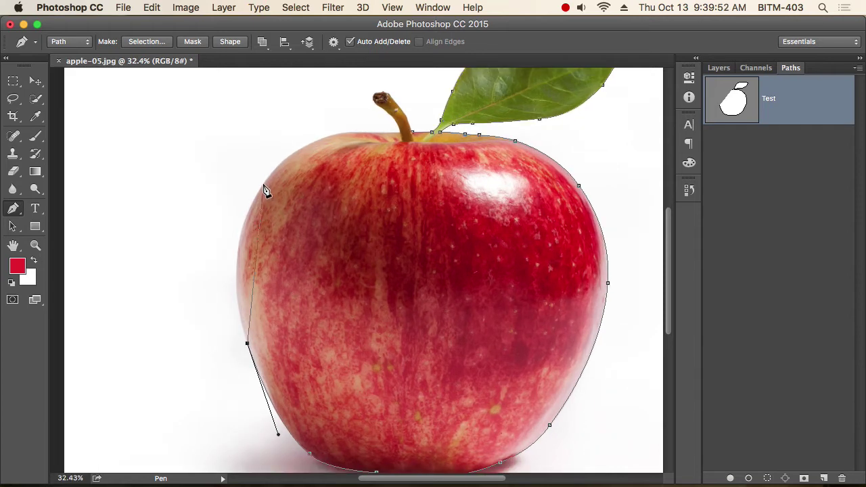
{"action": "left_click_drag", "start_coordinate": [263, 184], "coordinate": [274, 170]}
{"action": "left_click_drag", "start_coordinate": [253, 200], "coordinate": [217, 246]}
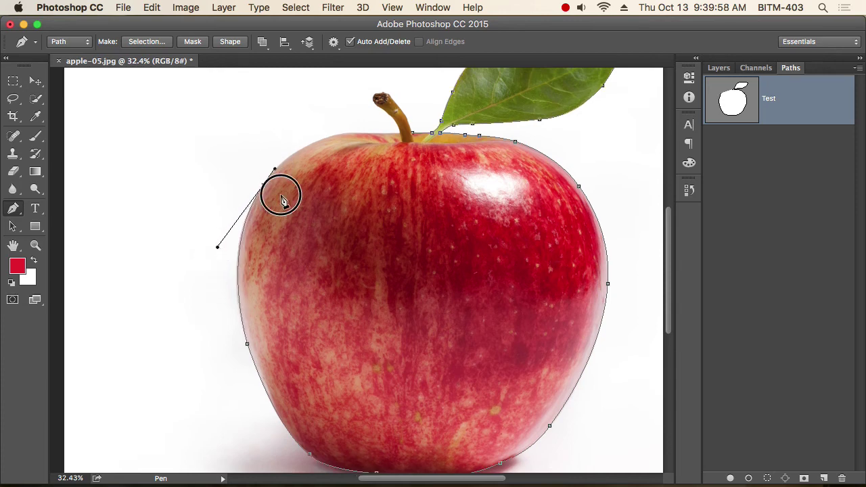
Add a curved anchor point on the apple's top rim to the left of the stem, fit its handle and remove its forward handle.
{"action": "left_click_drag", "start_coordinate": [280, 196], "coordinate": [271, 296]}
{"action": "scroll", "coordinate": [271, 291], "scroll_direction": "up", "scroll_amount": 2}
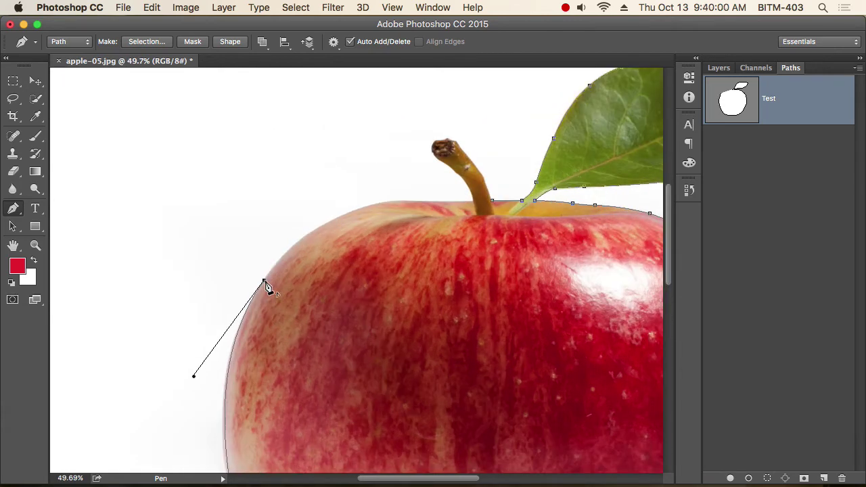
{"action": "scroll", "coordinate": [394, 208], "scroll_direction": "up", "scroll_amount": 1}
{"action": "left_click_drag", "start_coordinate": [396, 202], "coordinate": [516, 180]}
{"action": "left_click_drag", "start_coordinate": [466, 218], "coordinate": [352, 243]}
{"action": "scroll", "coordinate": [322, 244], "scroll_direction": "up", "scroll_amount": 3}
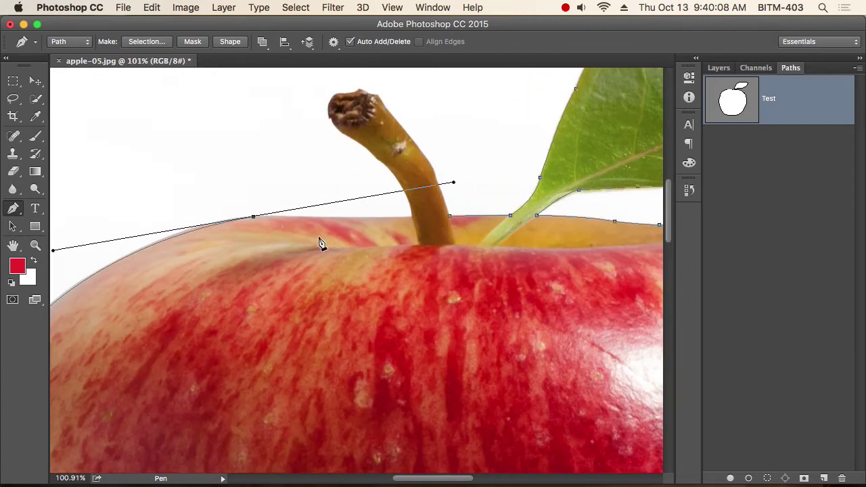
{"action": "left_click", "coordinate": [253, 219]}
{"action": "scroll", "coordinate": [399, 229], "scroll_direction": "up", "scroll_amount": 1}
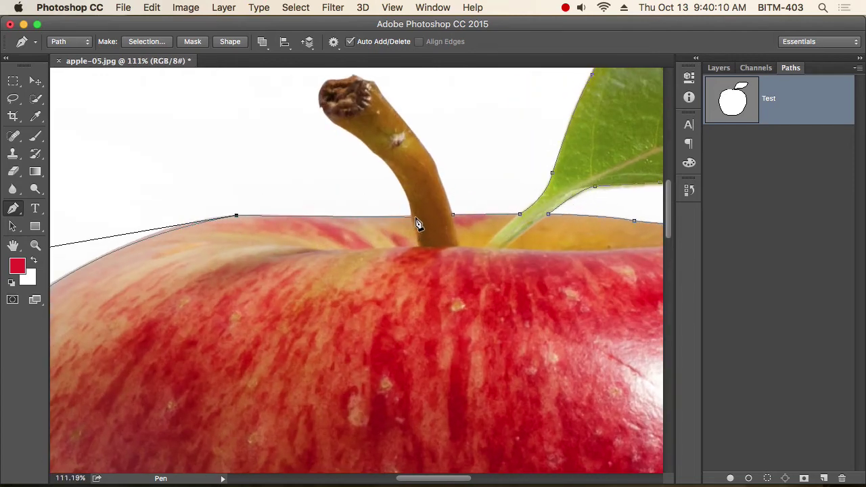
Trace from the apple's top rim up the stem's left edge with three curved anchor points, removing the middle one's forward handle.
{"action": "scroll", "coordinate": [386, 230], "scroll_direction": "up", "scroll_amount": 3}
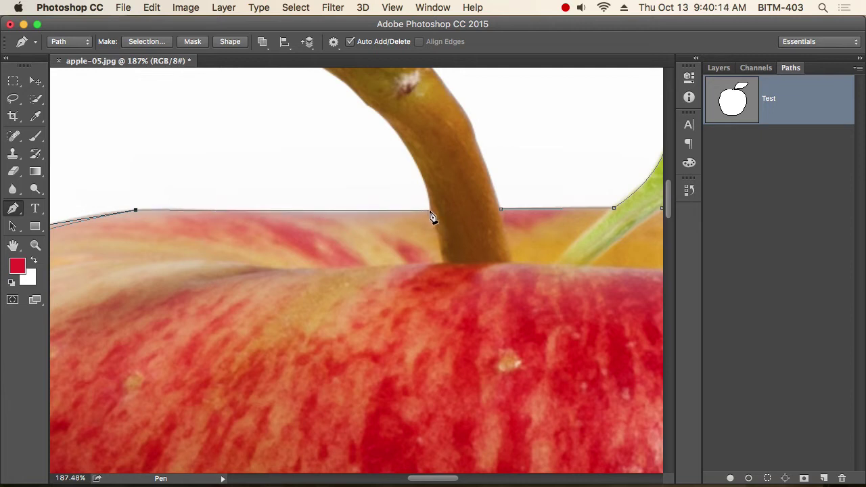
{"action": "left_click_drag", "start_coordinate": [431, 216], "coordinate": [520, 219]}
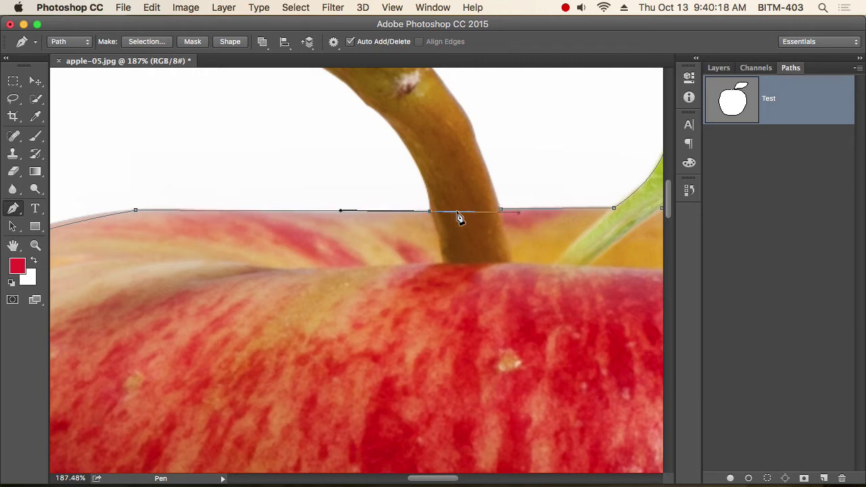
{"action": "scroll", "coordinate": [383, 203], "scroll_direction": "up", "scroll_amount": 3}
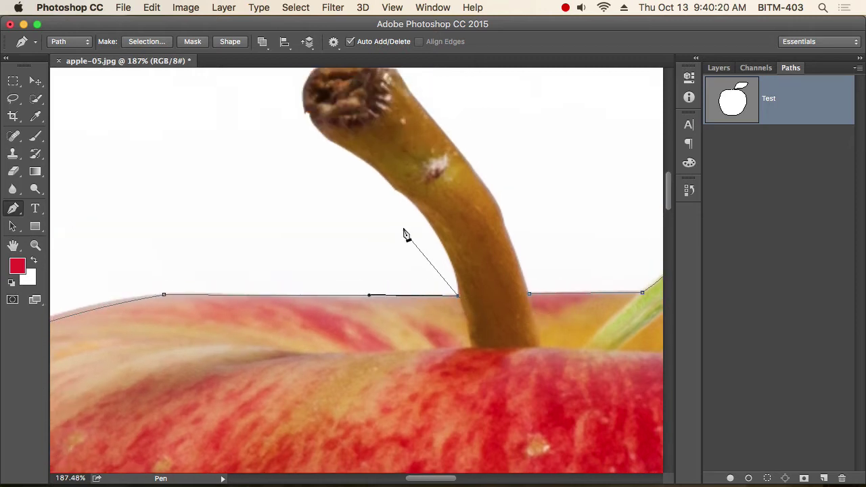
{"action": "left_click_drag", "start_coordinate": [395, 189], "coordinate": [332, 151]}
{"action": "left_click", "coordinate": [396, 191], "text": "alt"}
{"action": "left_click_drag", "start_coordinate": [346, 148], "coordinate": [322, 139]}
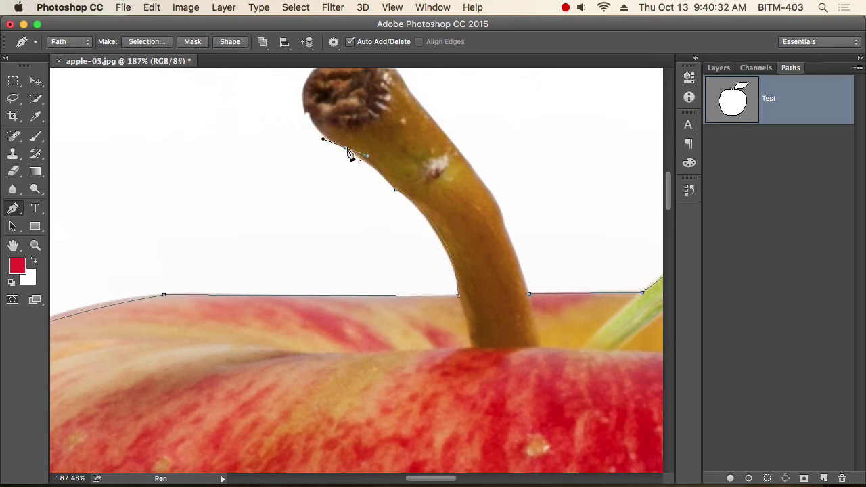
Trace the underside of the stem's cut end up to its small notch, with an anchor point on each side of the notch.
{"action": "scroll", "coordinate": [340, 246], "scroll_direction": "up", "scroll_amount": 5}
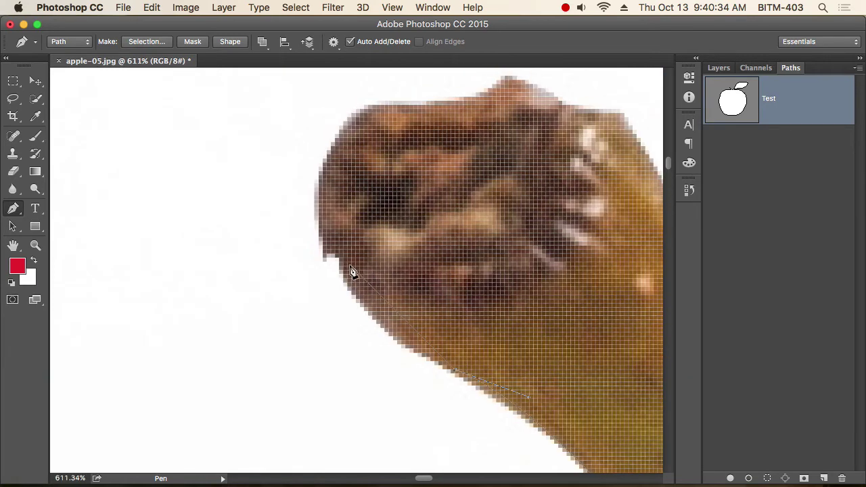
{"action": "left_click_drag", "start_coordinate": [332, 228], "coordinate": [360, 332]}
{"action": "left_click", "coordinate": [339, 258]}
{"action": "mouse_move", "coordinate": [324, 258]}
{"action": "left_mouse_down"}
{"action": "mouse_move", "coordinate": [317, 280]}
{"action": "mouse_move", "coordinate": [314, 272]}
{"action": "left_mouse_up"}
{"action": "scroll", "coordinate": [358, 223], "scroll_direction": "up", "scroll_amount": 3}
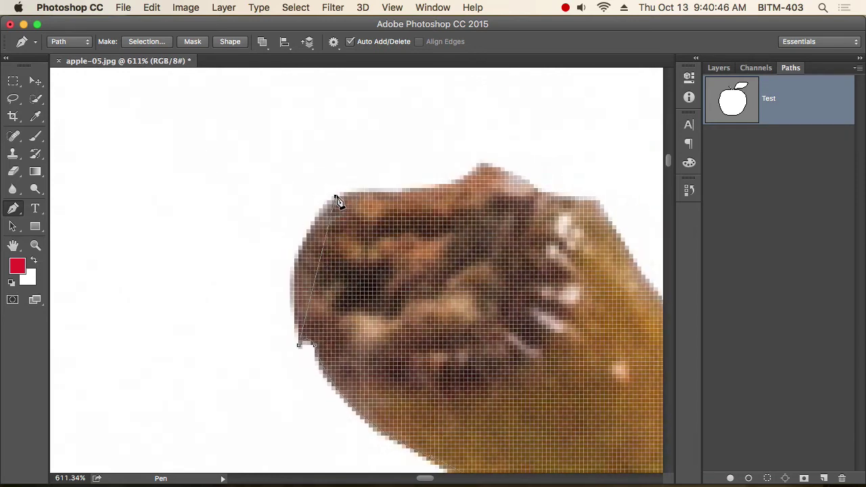
Trace around the top of the stem's cut end with curved anchor points at its left corner, peak, dip and right corner.
{"action": "left_click_drag", "start_coordinate": [339, 195], "coordinate": [272, 245]}
{"action": "left_click_drag", "start_coordinate": [394, 194], "coordinate": [329, 221]}
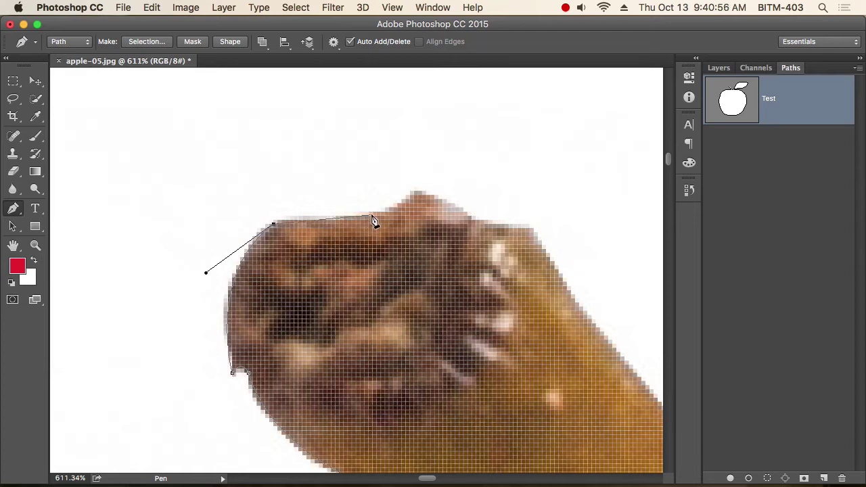
{"action": "left_click_drag", "start_coordinate": [415, 195], "coordinate": [442, 149]}
{"action": "left_click_drag", "start_coordinate": [472, 220], "coordinate": [434, 226]}
{"action": "key", "text": "space"}
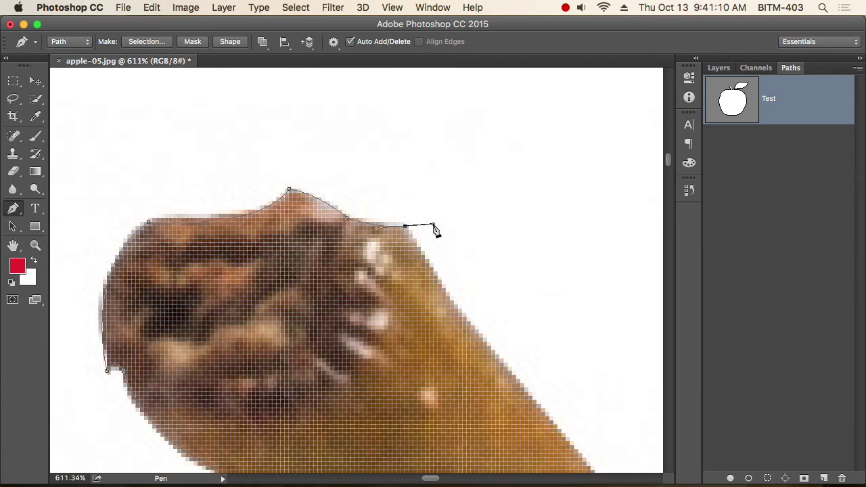
Trace the stem's upper right edge with two curved anchor points, removing the first one's forward handle.
{"action": "scroll", "coordinate": [381, 196], "scroll_direction": "down", "scroll_amount": 2}
{"action": "scroll", "coordinate": [380, 196], "scroll_direction": "right", "scroll_amount": 3}
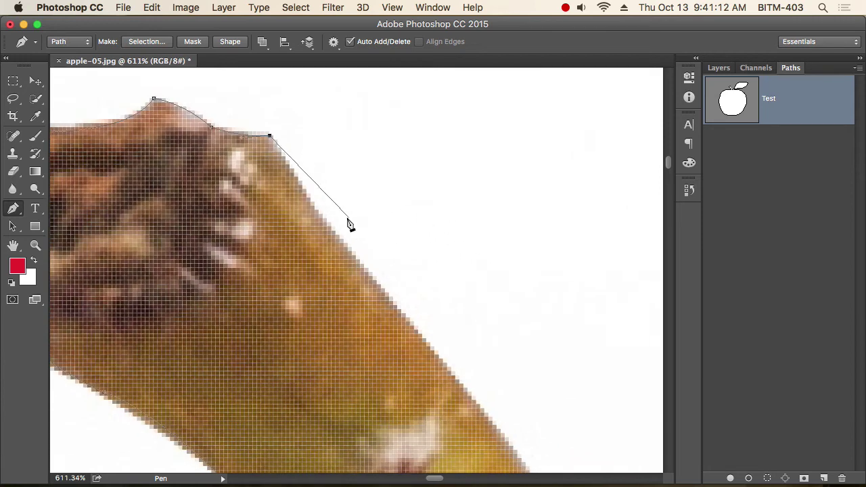
{"action": "left_click_drag", "start_coordinate": [336, 240], "coordinate": [380, 295]}
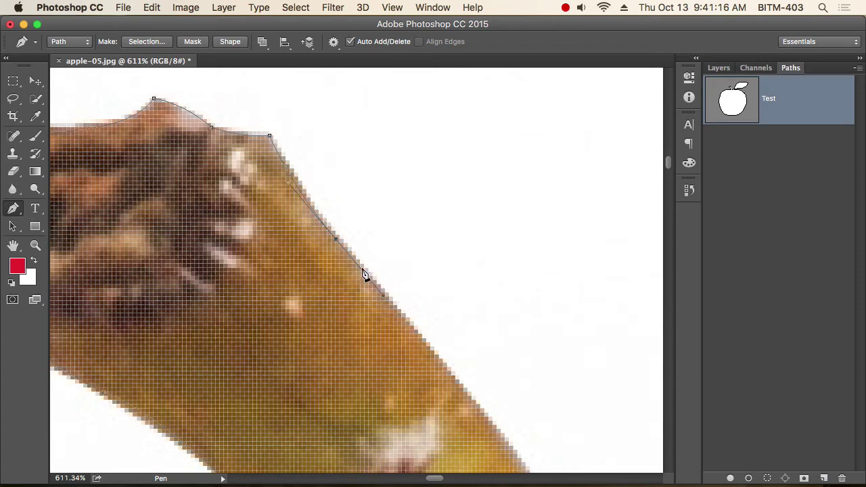
{"action": "left_click", "coordinate": [337, 239]}
{"action": "scroll", "coordinate": [345, 250], "scroll_direction": "down", "scroll_amount": 1}
{"action": "scroll", "coordinate": [338, 223], "scroll_direction": "down", "scroll_amount": 5}
{"action": "scroll", "coordinate": [338, 224], "scroll_direction": "right", "scroll_amount": 4}
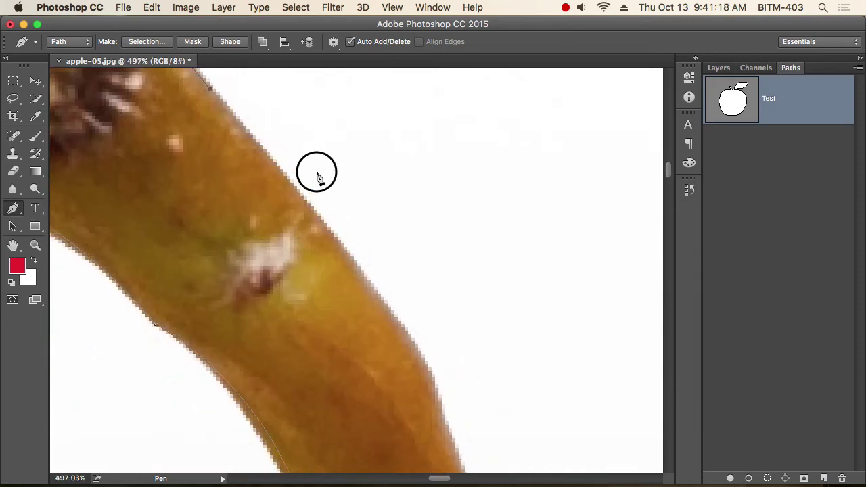
{"action": "scroll", "coordinate": [365, 291], "scroll_direction": "down", "scroll_amount": 1}
{"action": "scroll", "coordinate": [415, 295], "scroll_direction": "down", "scroll_amount": 1}
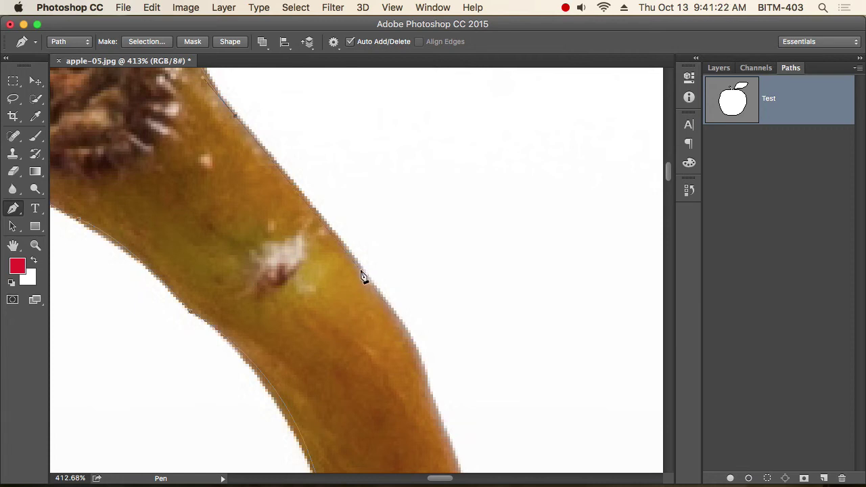
{"action": "left_click_drag", "start_coordinate": [362, 271], "coordinate": [397, 318]}
Add a curved anchor point below the stem's bend without a forward handle, and close the path where the stem's right edge meets the apple.
{"action": "scroll", "coordinate": [406, 244], "scroll_direction": "down", "scroll_amount": 10}
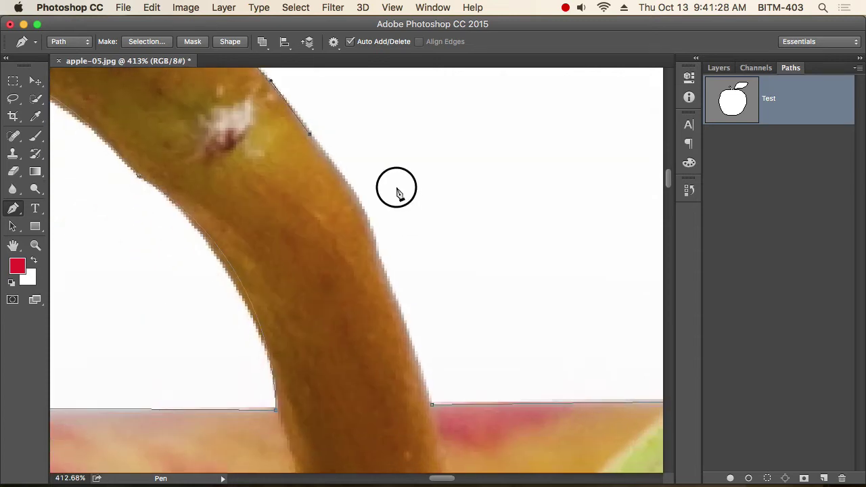
{"action": "left_click_drag", "start_coordinate": [377, 251], "coordinate": [397, 306]}
{"action": "left_click", "coordinate": [377, 252], "text": "alt"}
{"action": "scroll", "coordinate": [376, 251], "scroll_direction": "down", "scroll_amount": 5}
{"action": "scroll", "coordinate": [376, 251], "scroll_direction": "right", "scroll_amount": 3}
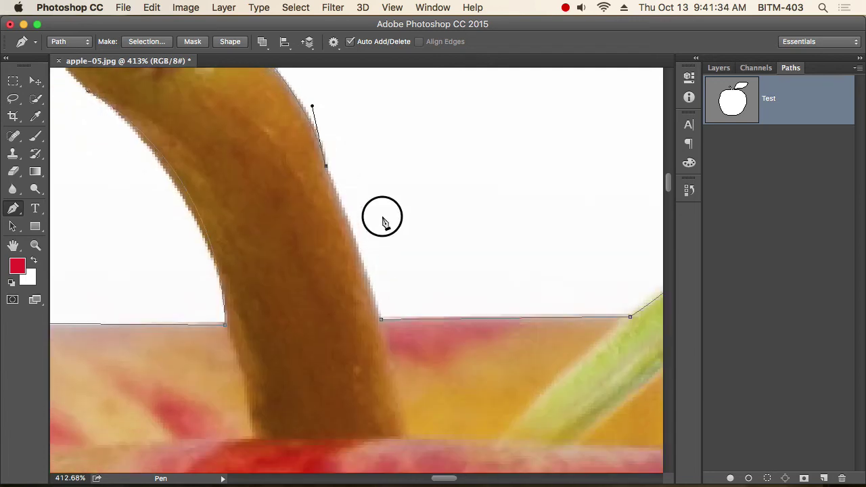
{"action": "left_click_drag", "start_coordinate": [377, 313], "coordinate": [402, 395]}
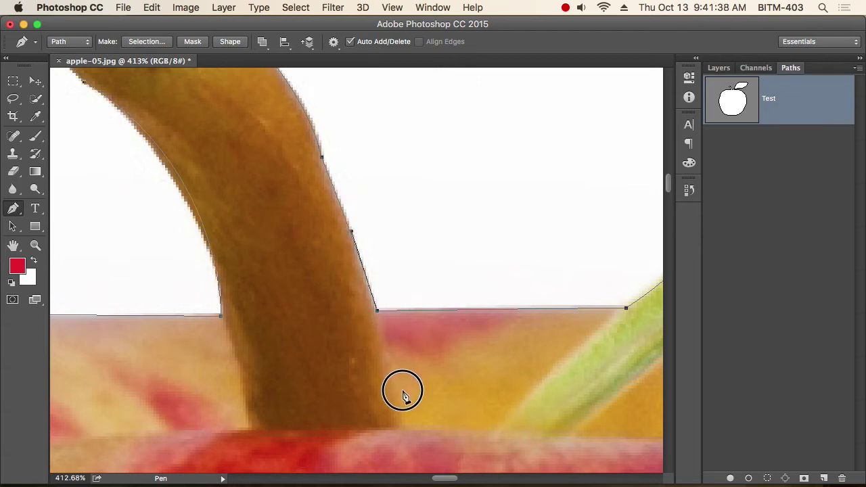
{"action": "scroll", "coordinate": [377, 309], "scroll_direction": "up", "scroll_amount": 1}
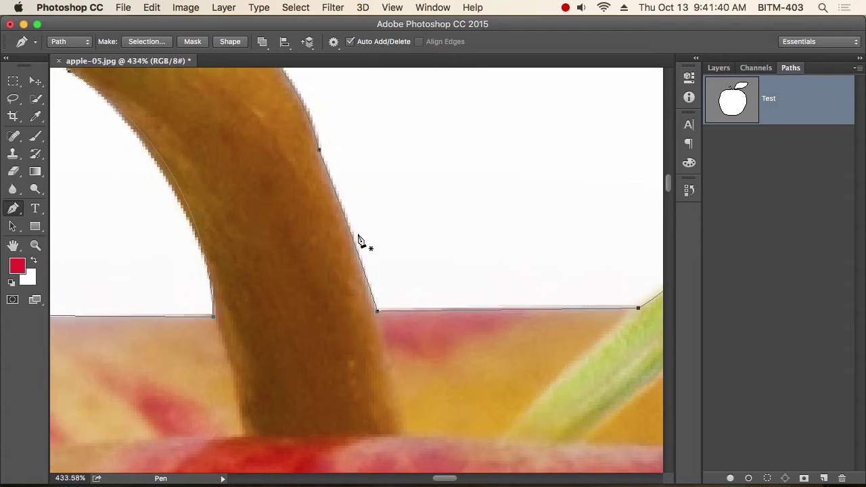
{"action": "scroll", "coordinate": [377, 305], "scroll_direction": "up", "scroll_amount": 1}
{"action": "scroll", "coordinate": [421, 300], "scroll_direction": "down", "scroll_amount": 2}
{"action": "scroll", "coordinate": [421, 299], "scroll_direction": "left", "scroll_amount": 2}
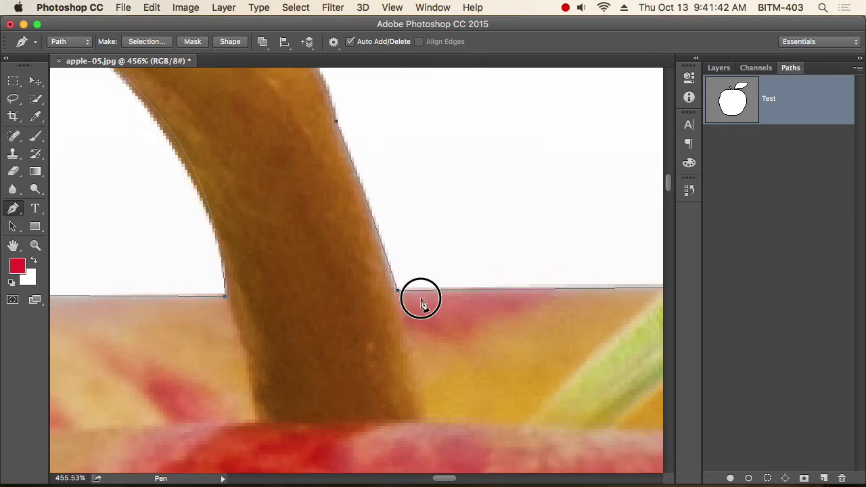
{"action": "key", "text": "a"}
{"action": "left_click_drag", "start_coordinate": [422, 298], "coordinate": [410, 291]}
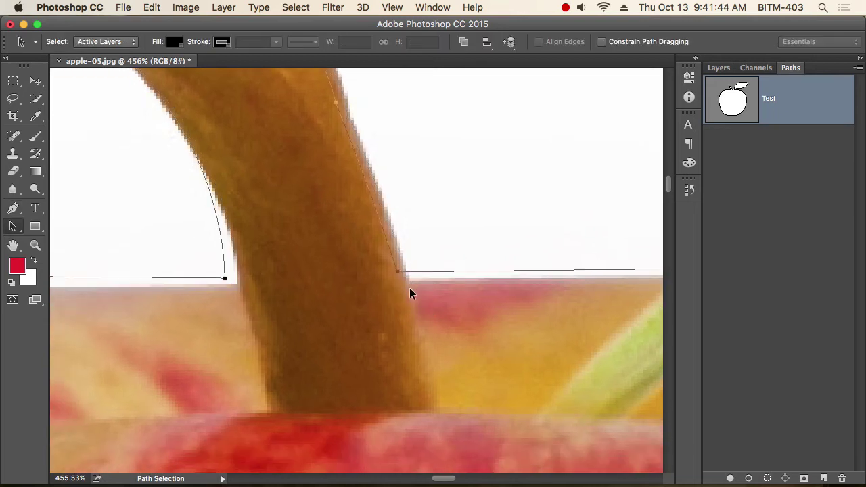
{"action": "key", "text": "super+z"}
Move the closing anchor point at the stem's right base slightly left onto the stem's edge with the Direct Selection tool.
{"action": "left_click_drag", "start_coordinate": [12, 226], "coordinate": [67, 236]}
{"action": "scroll", "coordinate": [371, 247], "scroll_direction": "up", "scroll_amount": 1}
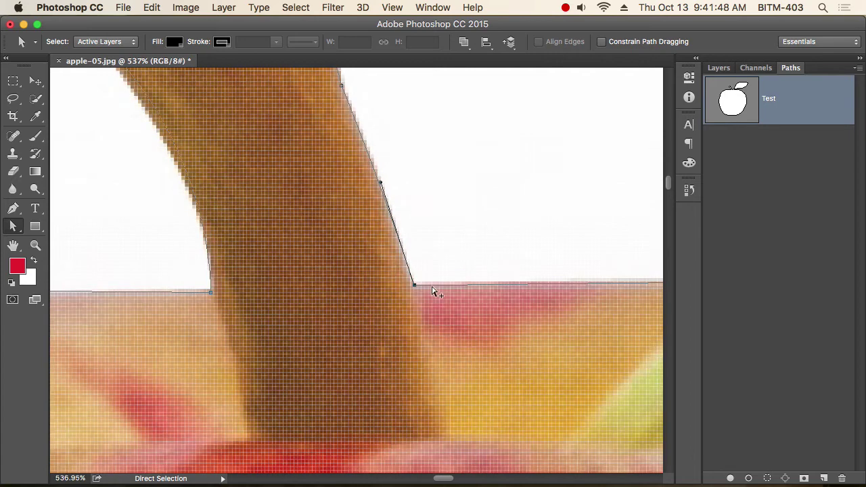
{"action": "left_click_drag", "start_coordinate": [415, 285], "coordinate": [408, 286]}
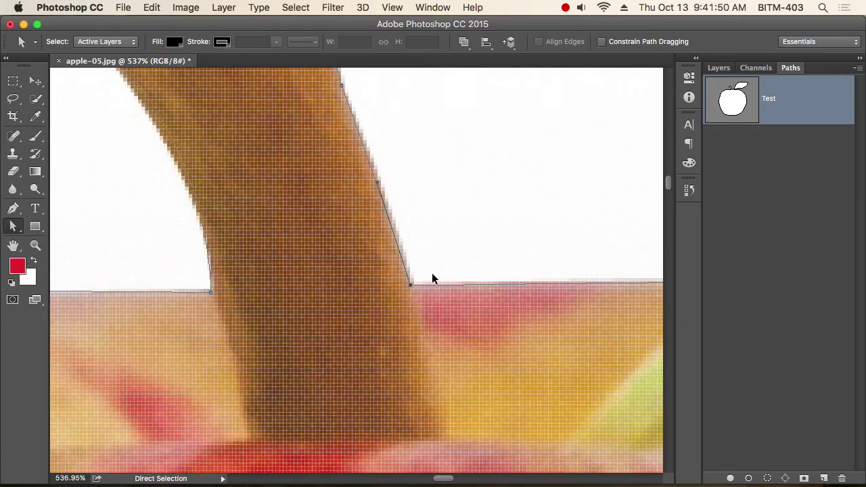
Examine the finished outline around the apple, leaf and stem at several magnifications, hiding and showing the Test path for comparison.
{"action": "scroll", "coordinate": [432, 272], "scroll_direction": "down", "scroll_amount": 3}
{"action": "scroll", "coordinate": [433, 274], "scroll_direction": "down", "scroll_amount": 5}
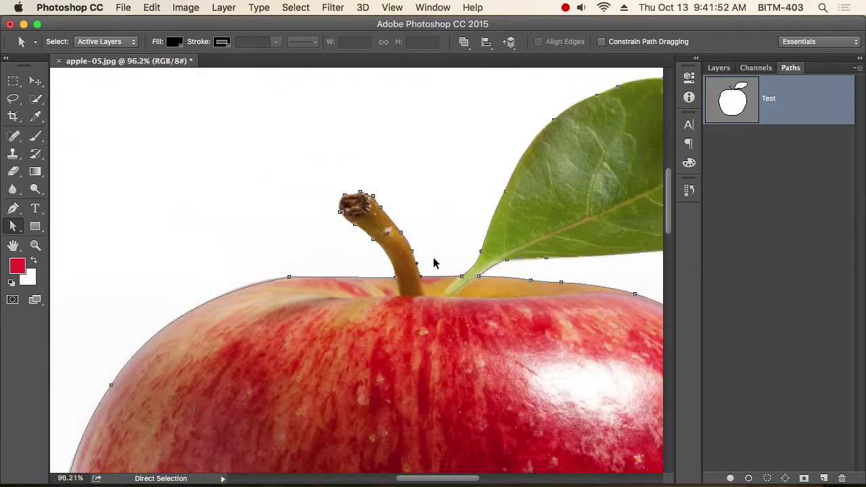
{"action": "scroll", "coordinate": [435, 263], "scroll_direction": "right", "scroll_amount": 3}
{"action": "scroll", "coordinate": [435, 262], "scroll_direction": "down", "scroll_amount": 1}
{"action": "left_click", "coordinate": [761, 264]}
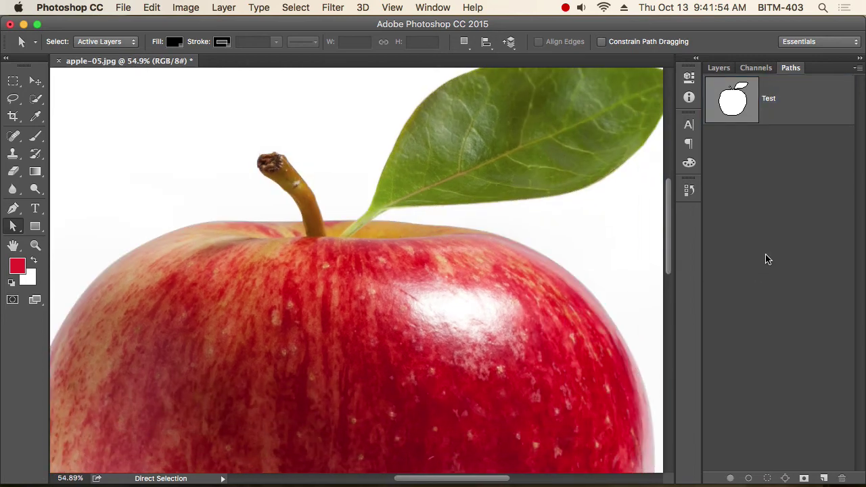
{"action": "key", "text": "v"}
{"action": "left_click", "coordinate": [788, 101]}
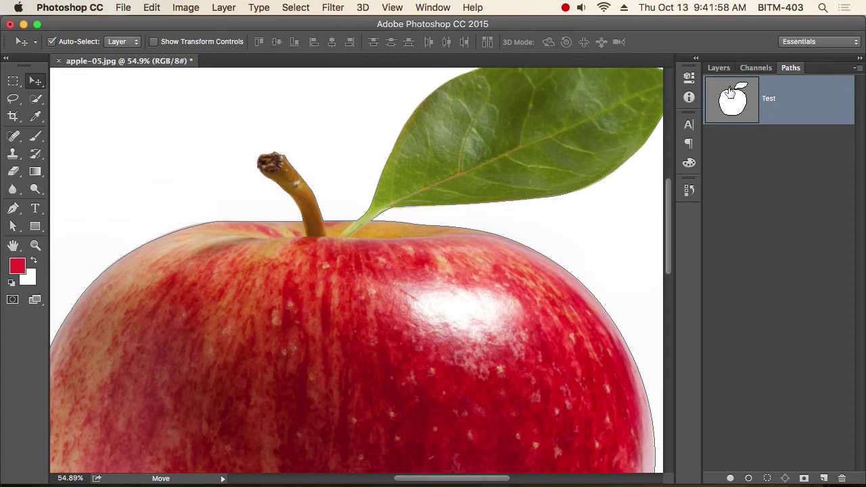
{"action": "scroll", "coordinate": [428, 212], "scroll_direction": "down", "scroll_amount": 5}
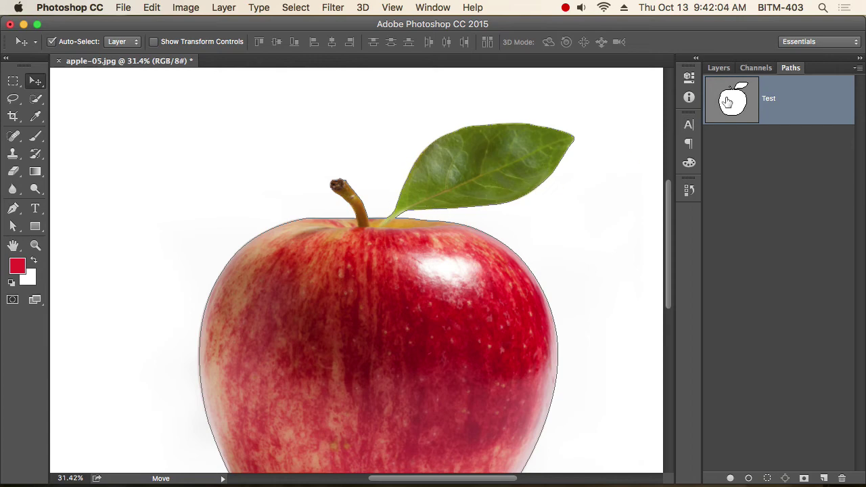
{"action": "scroll", "coordinate": [516, 223], "scroll_direction": "down", "scroll_amount": 2}
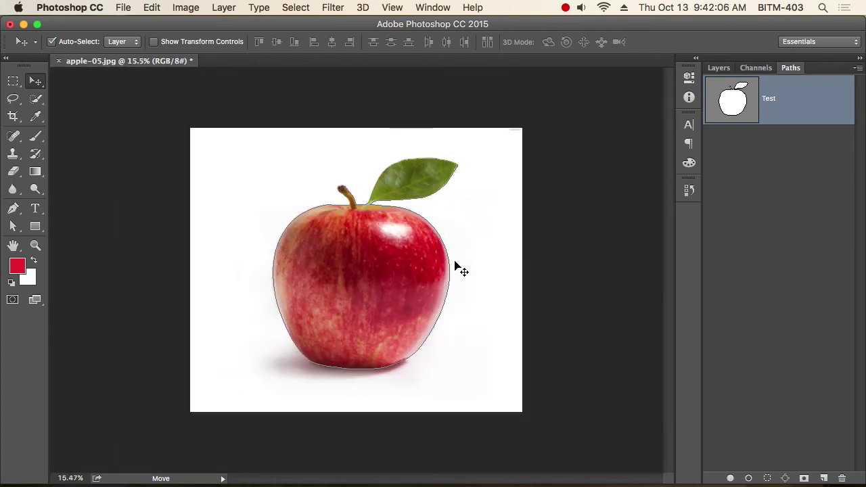
{"action": "scroll", "coordinate": [436, 245], "scroll_direction": "up", "scroll_amount": 5}
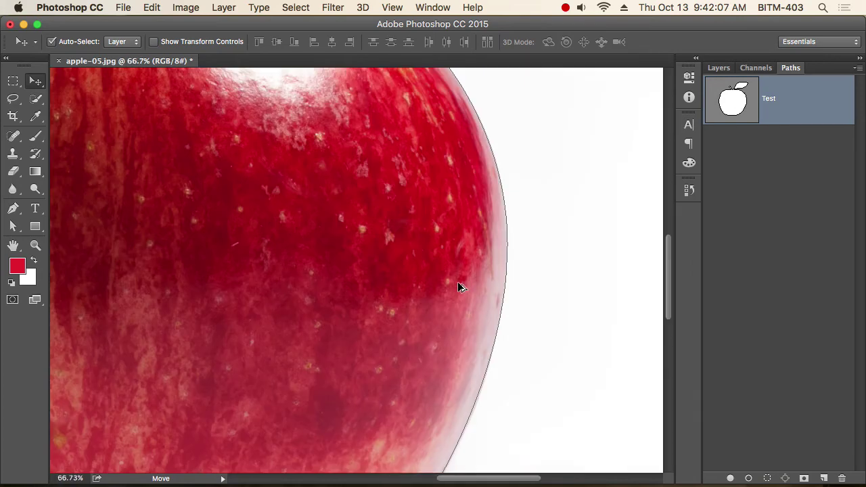
{"action": "left_click", "coordinate": [776, 176]}
{"action": "left_click", "coordinate": [821, 97]}
{"action": "left_click", "coordinate": [792, 198]}
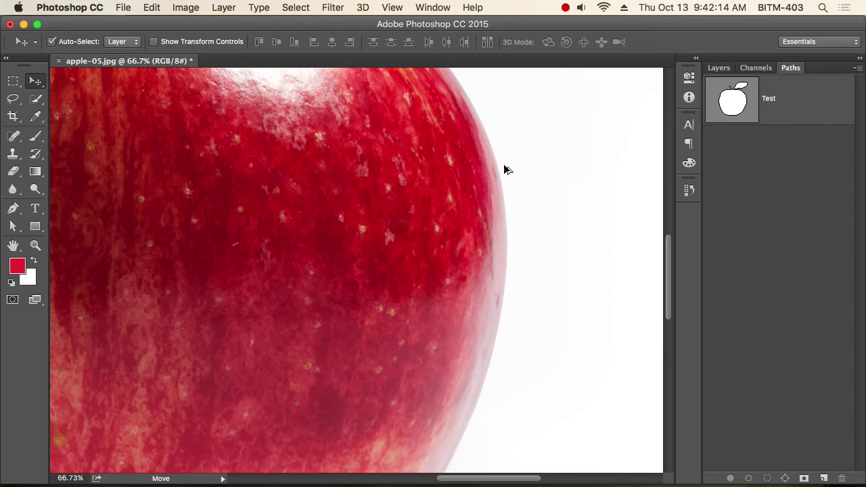
{"action": "scroll", "coordinate": [504, 169], "scroll_direction": "down", "scroll_amount": 5}
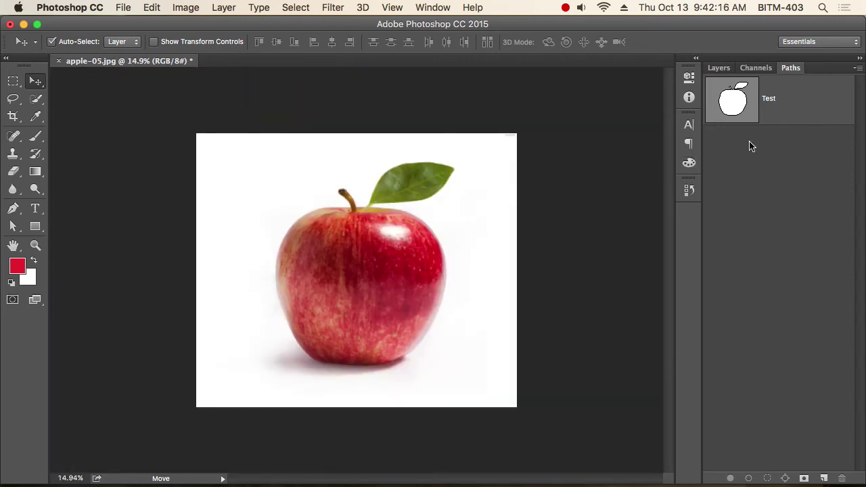
{"action": "left_click", "coordinate": [808, 119]}
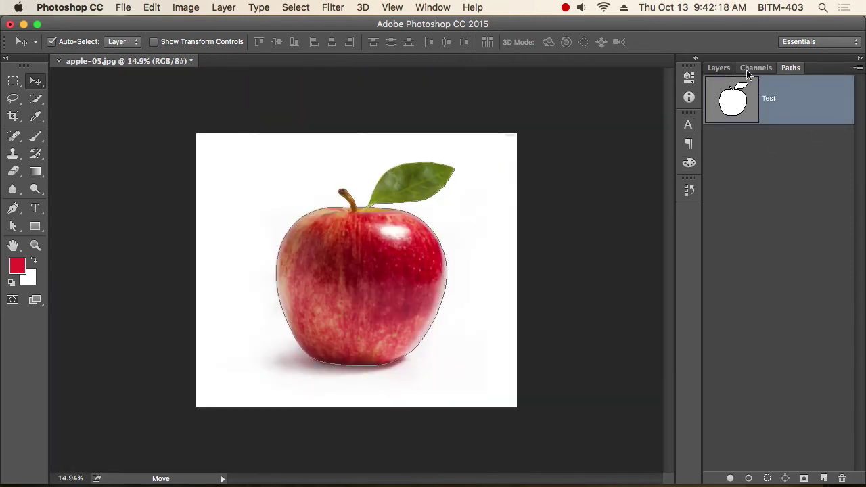
Check the document's layer list, and return to the saved paths.
{"action": "left_click", "coordinate": [718, 68]}
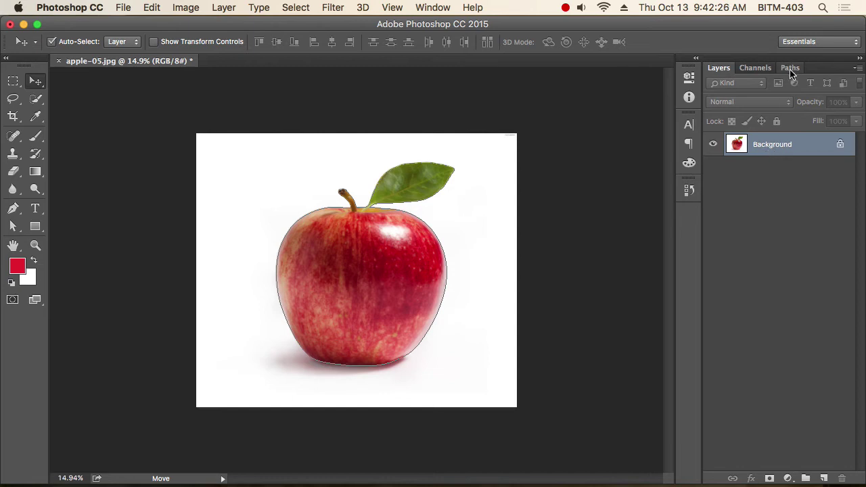
{"action": "left_click", "coordinate": [776, 234]}
{"action": "left_click", "coordinate": [791, 68]}
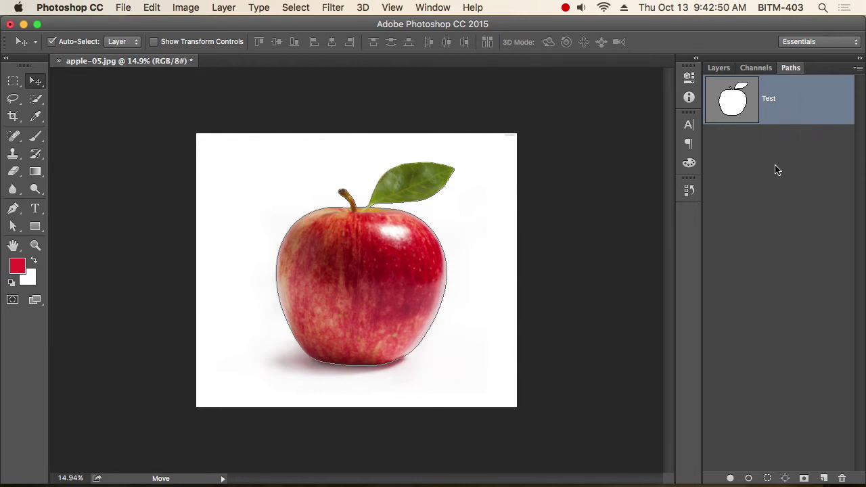
Load the Test path as a selection to inspect its edge around the apple, and deselect it to show the path again.
{"action": "left_click", "coordinate": [766, 479]}
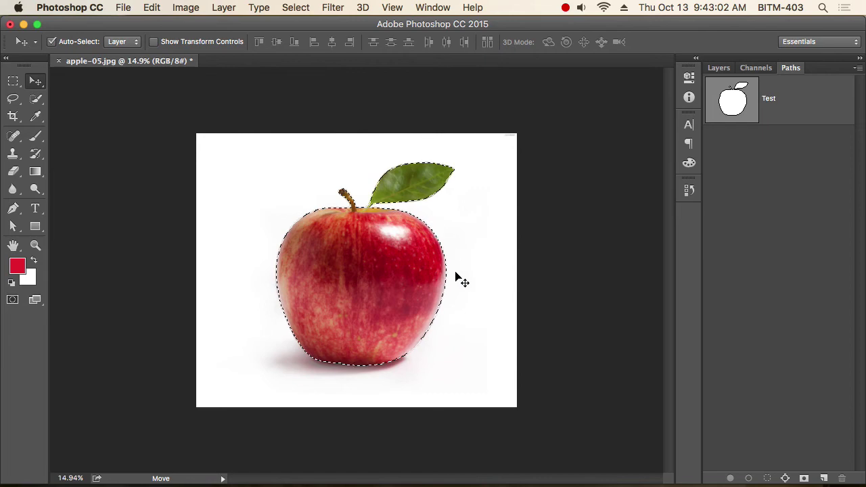
{"action": "scroll", "coordinate": [328, 341], "scroll_direction": "up", "scroll_amount": 2}
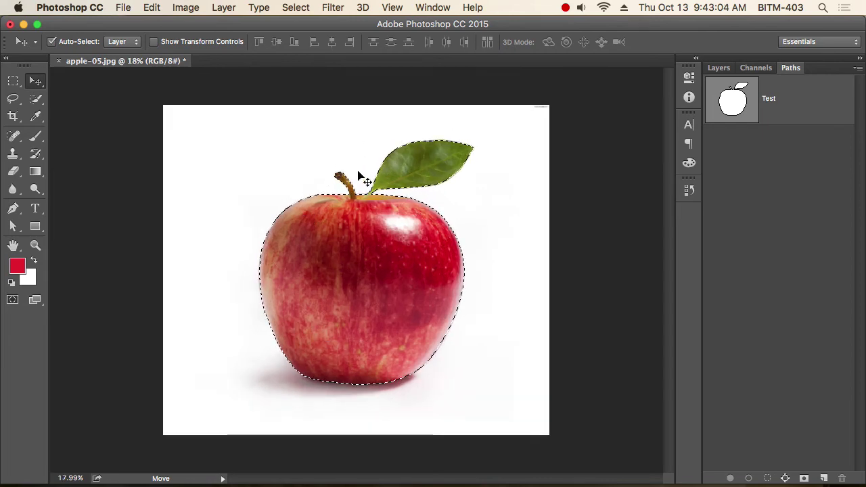
{"action": "scroll", "coordinate": [399, 183], "scroll_direction": "up", "scroll_amount": 6}
{"action": "scroll", "coordinate": [394, 197], "scroll_direction": "down", "scroll_amount": 6}
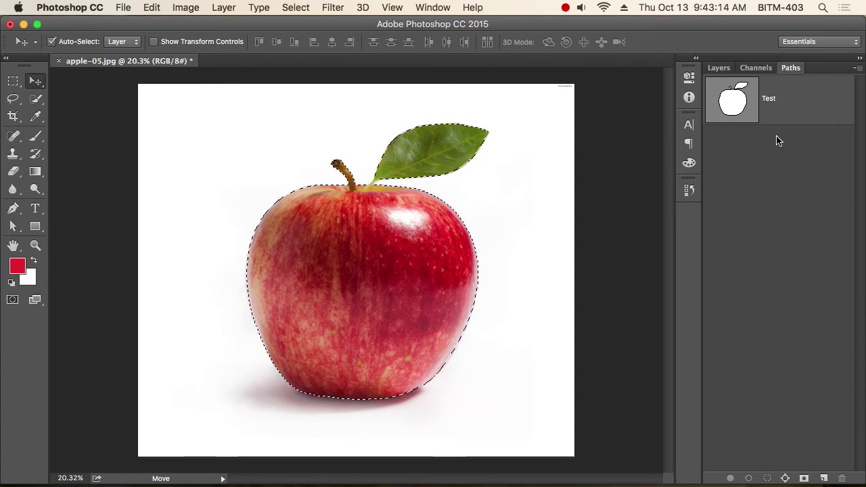
{"action": "key", "text": "super+d"}
{"action": "left_click", "coordinate": [793, 107]}
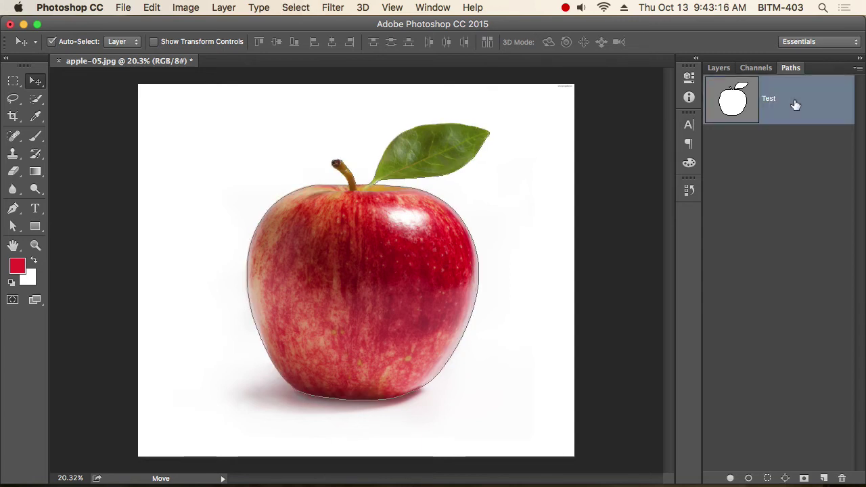
{"action": "right_click", "coordinate": [780, 100]}
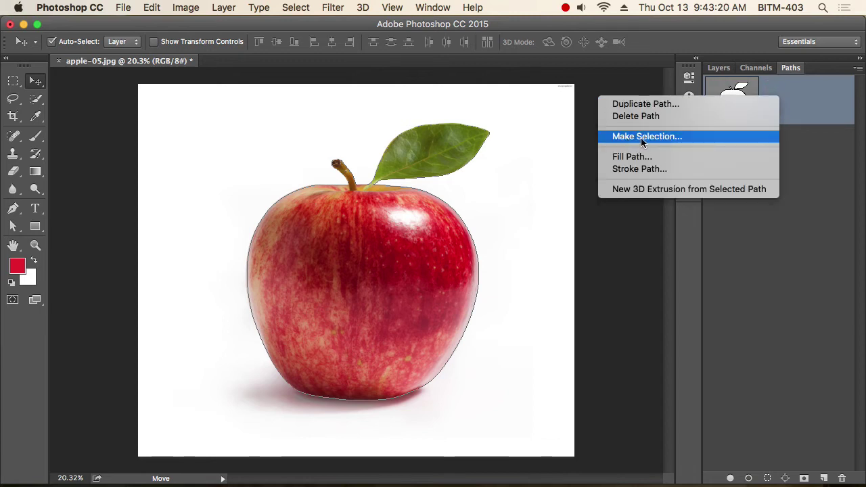
{"action": "left_click", "coordinate": [652, 136]}
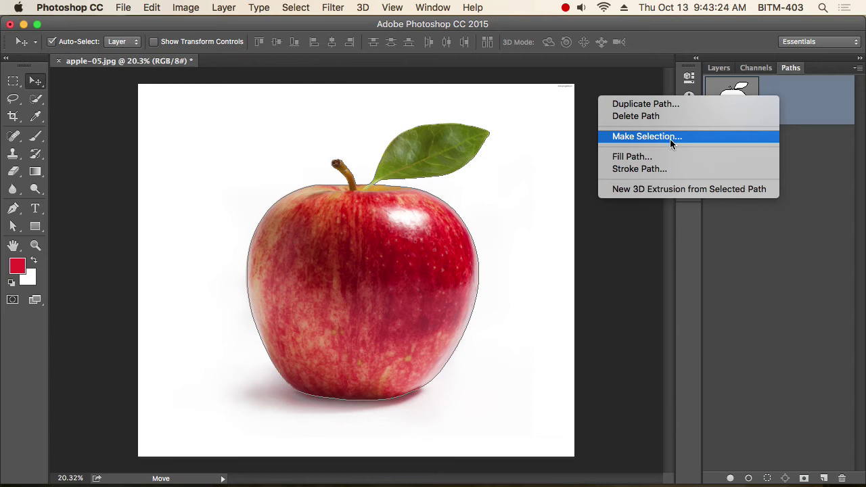
{"action": "left_click", "coordinate": [802, 179]}
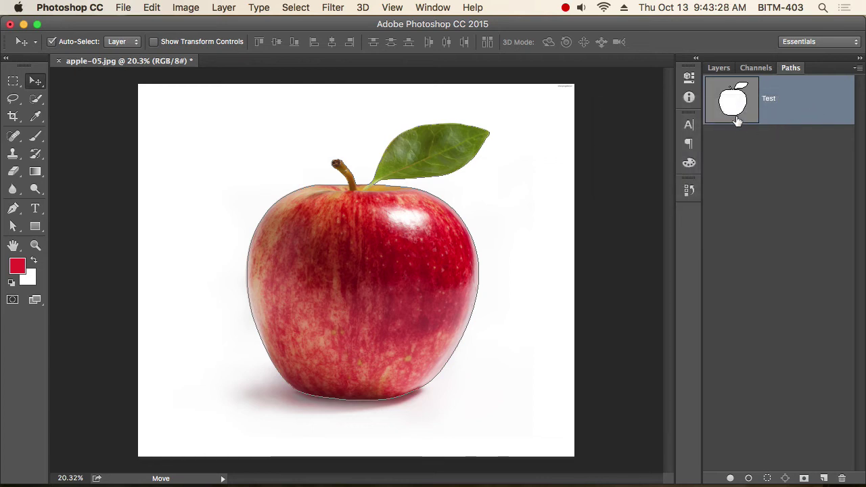
Load the Test path as a selection around the apple, leaf and stem.
{"action": "key", "text": "super"}
{"action": "left_click", "coordinate": [735, 108], "text": "super"}
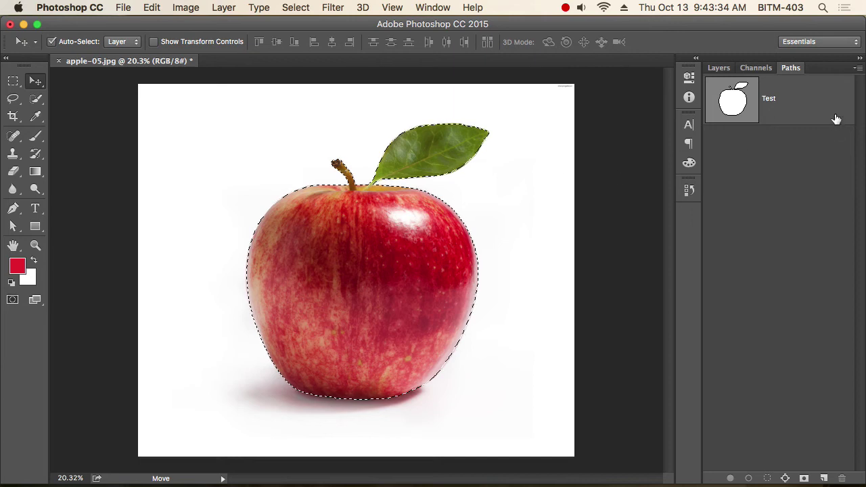
{"action": "right_click", "coordinate": [794, 109]}
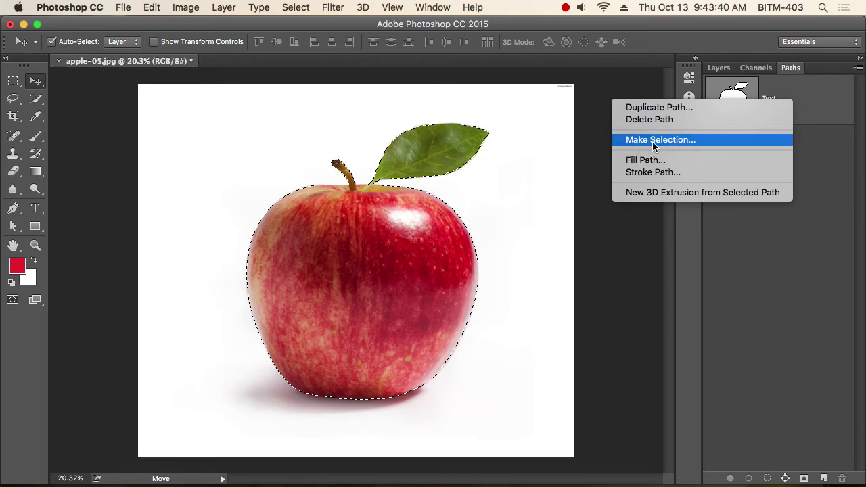
{"action": "left_click", "coordinate": [735, 266]}
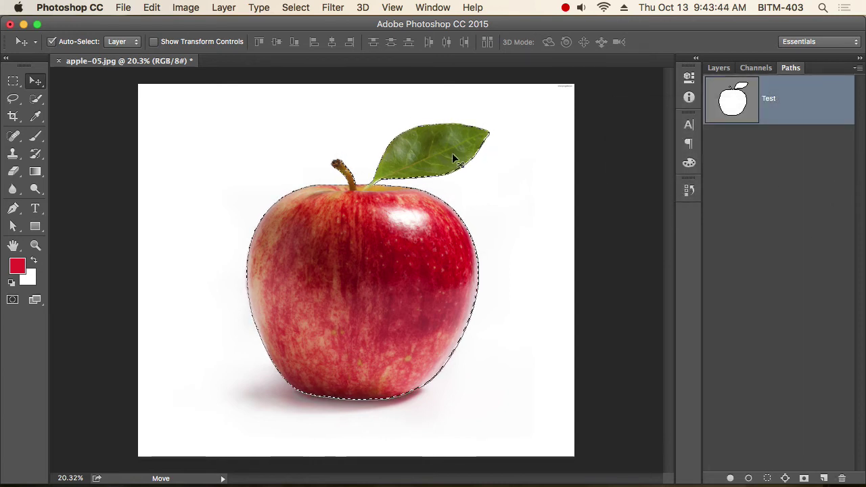
Copy the selected apple from the Background onto its own layer with Layer Via Copy, using the Rectangular Marquee tool.
{"action": "left_click", "coordinate": [718, 68]}
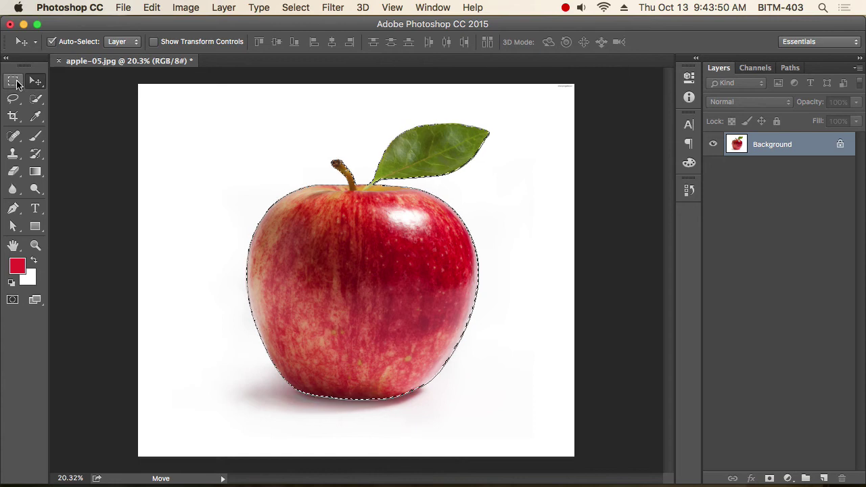
{"action": "left_click", "coordinate": [15, 81]}
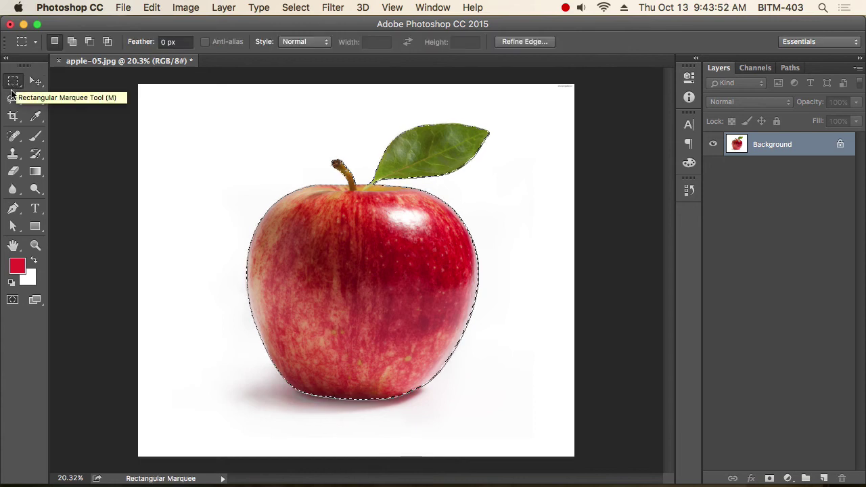
{"action": "left_click", "coordinate": [790, 68]}
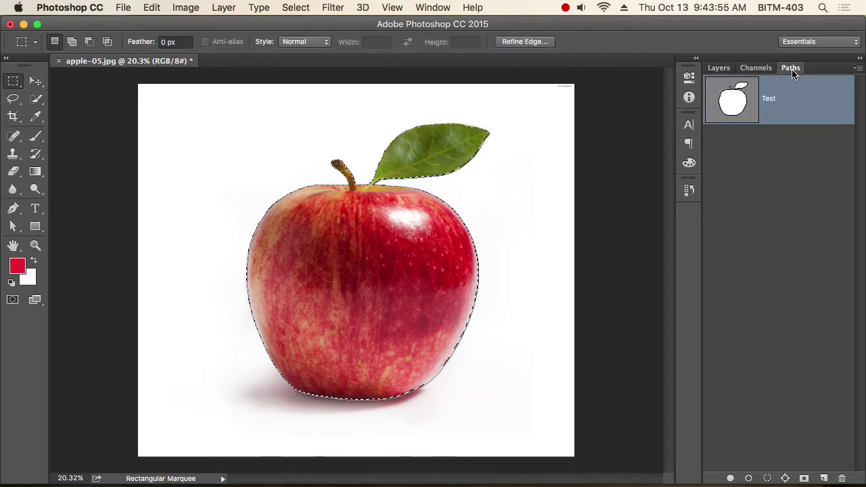
{"action": "left_click", "coordinate": [718, 69]}
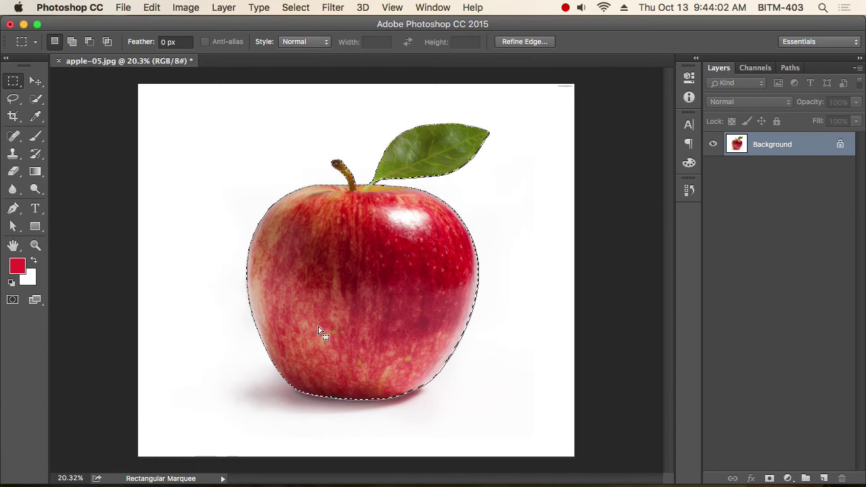
{"action": "right_click", "coordinate": [306, 219]}
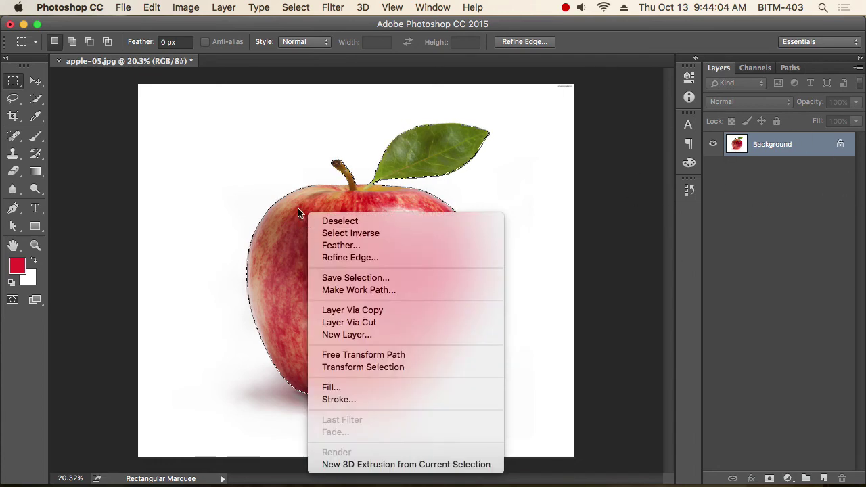
{"action": "left_click", "coordinate": [197, 178]}
{"action": "right_click", "coordinate": [180, 162]}
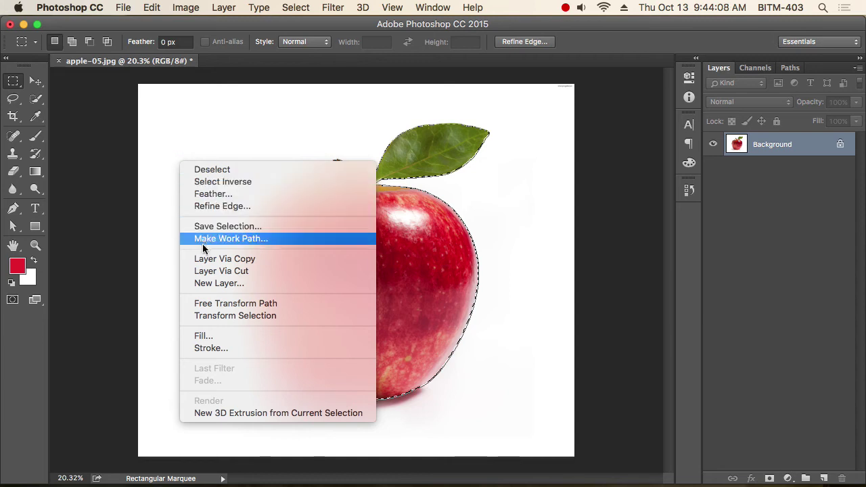
{"action": "left_click", "coordinate": [246, 259]}
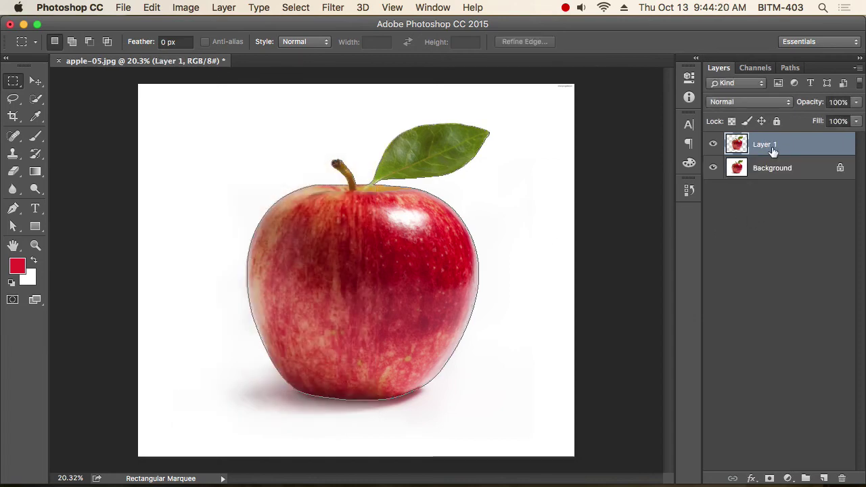
Add a new layer directly above the Background and fill it with the red foreground color.
{"action": "left_click", "coordinate": [804, 172]}
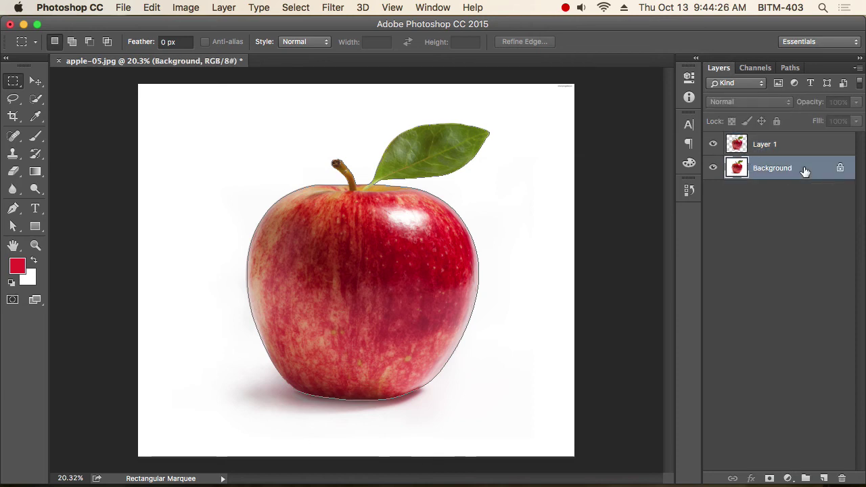
{"action": "left_click", "coordinate": [823, 478]}
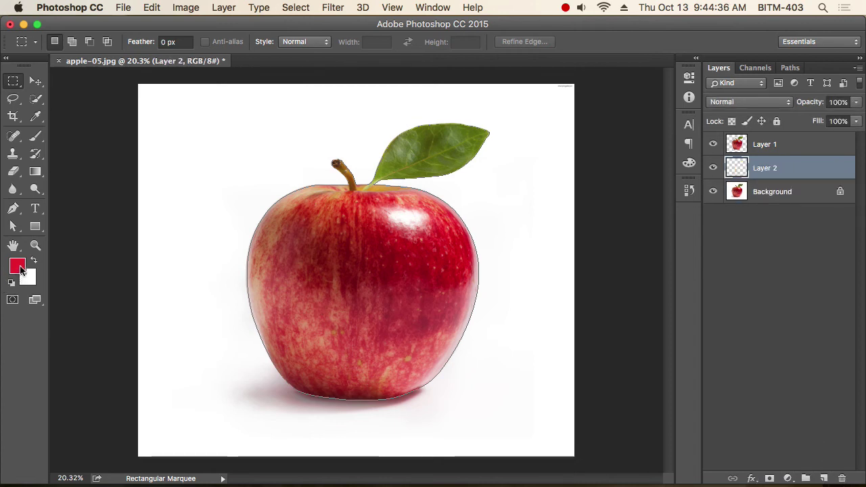
{"action": "key", "text": "alt+BackSpace"}
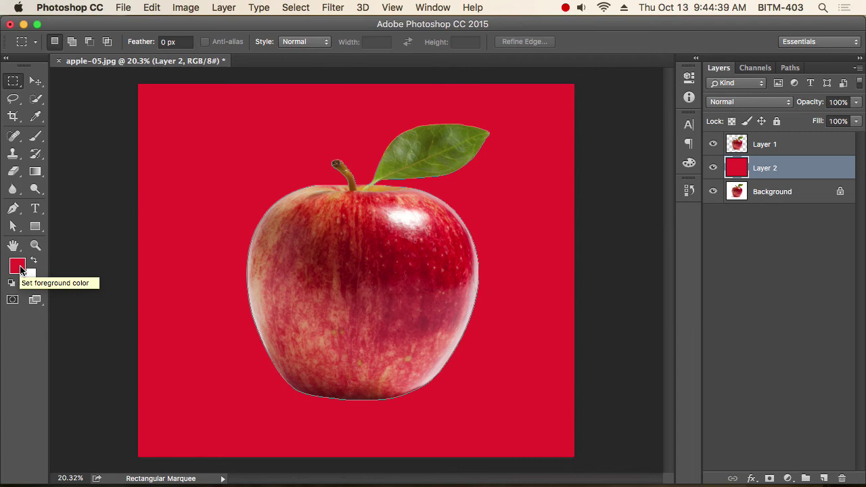
Deselect the Test path to hide its outline, and inspect the apple cutout's edges against the red fill.
{"action": "left_click", "coordinate": [35, 81]}
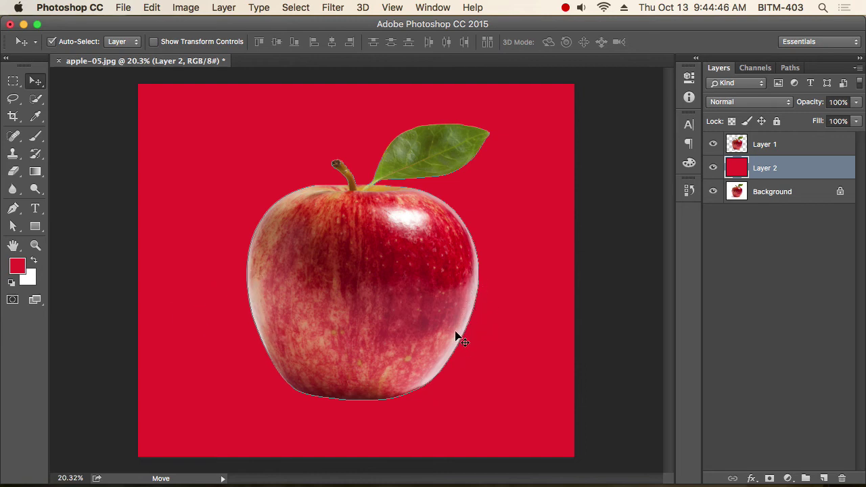
{"action": "left_click", "coordinate": [779, 287]}
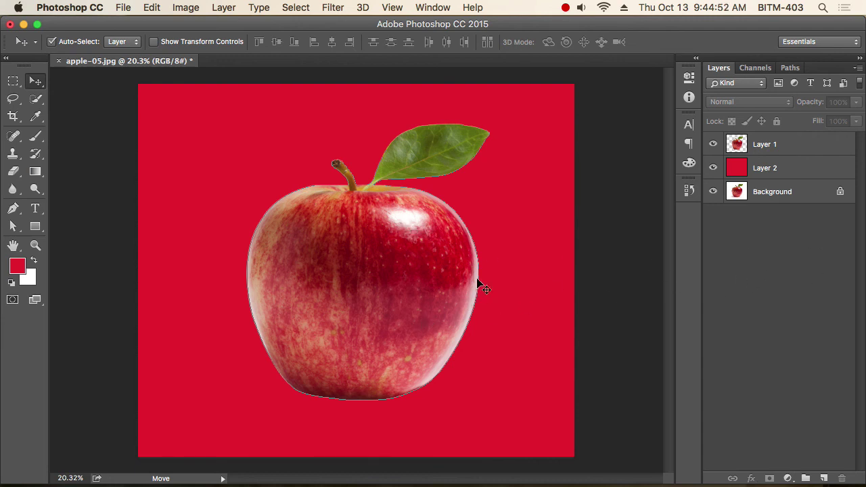
{"action": "scroll", "coordinate": [478, 284], "scroll_direction": "down", "scroll_amount": 3}
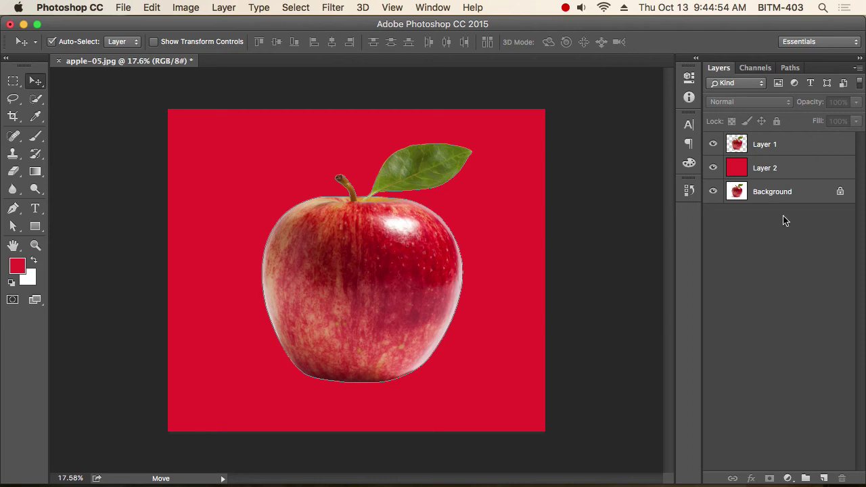
{"action": "left_click", "coordinate": [790, 68]}
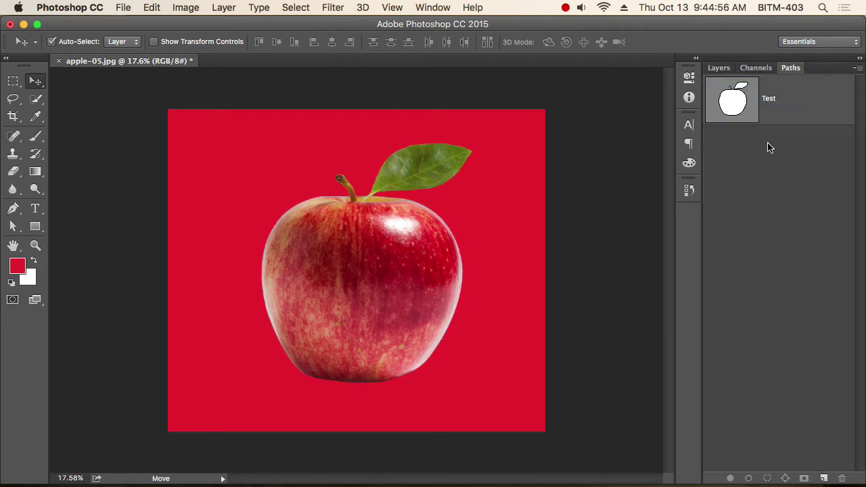
{"action": "scroll", "coordinate": [375, 250], "scroll_direction": "up", "scroll_amount": 2}
{"action": "left_click", "coordinate": [386, 251]}
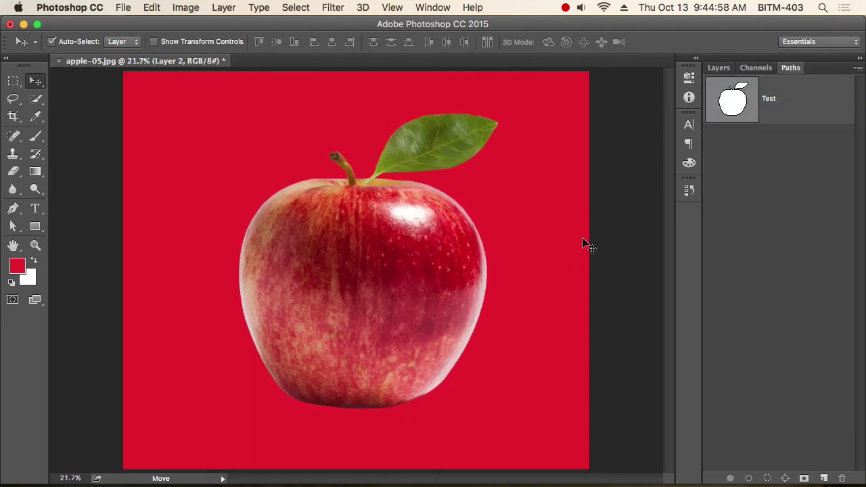
Set the foreground color to turquoise 05edda and refill Layer 2 beneath the apple cutout with it.
{"action": "left_click", "coordinate": [725, 67]}
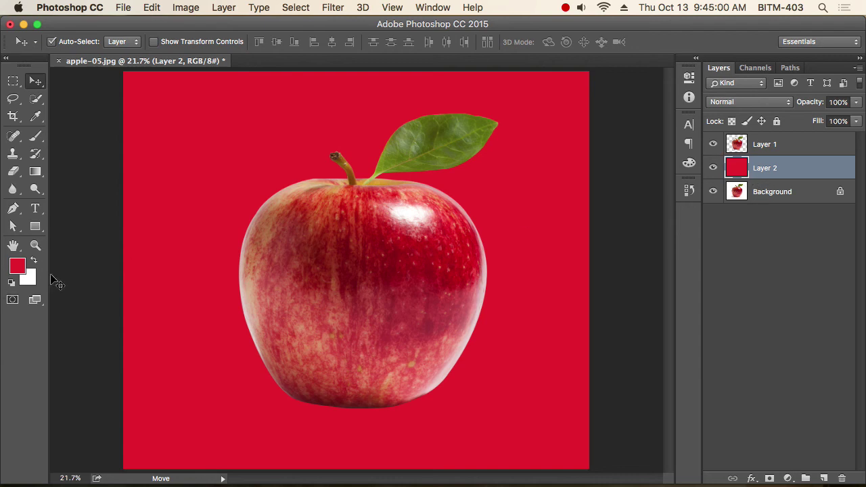
{"action": "left_click", "coordinate": [17, 268]}
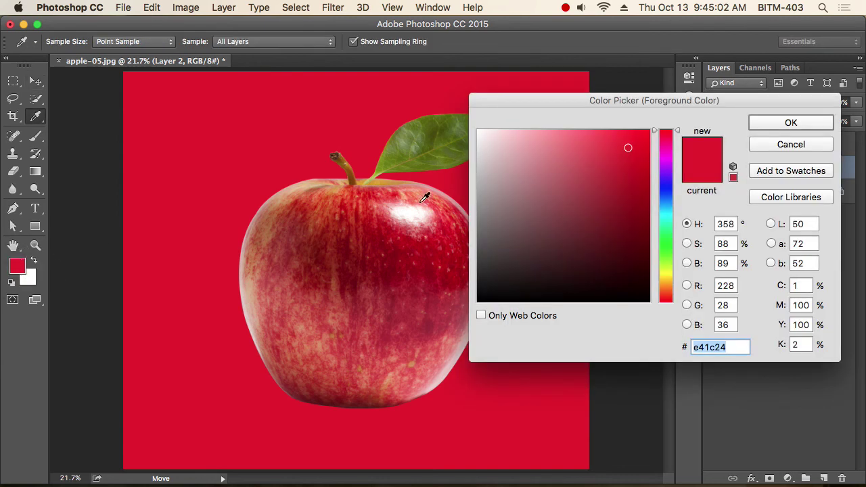
{"action": "left_click", "coordinate": [666, 219]}
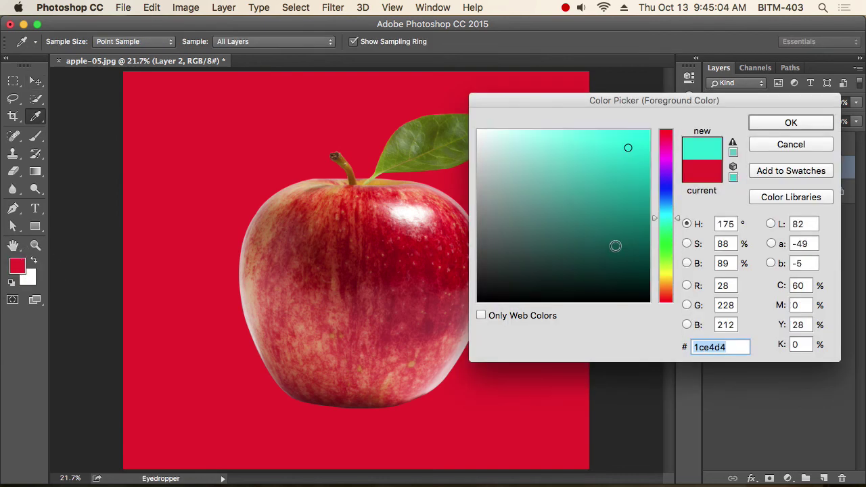
{"action": "left_click_drag", "start_coordinate": [635, 149], "coordinate": [648, 133]}
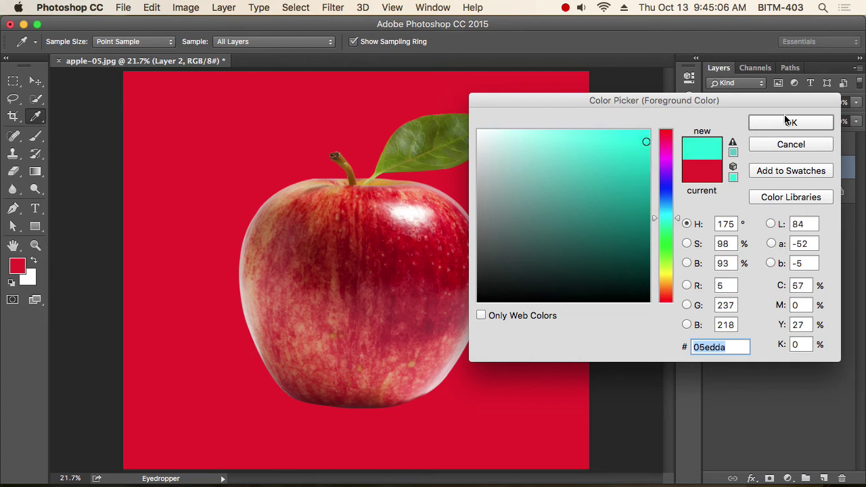
{"action": "left_click", "coordinate": [788, 122]}
{"action": "key", "text": "alt+BackSpace"}
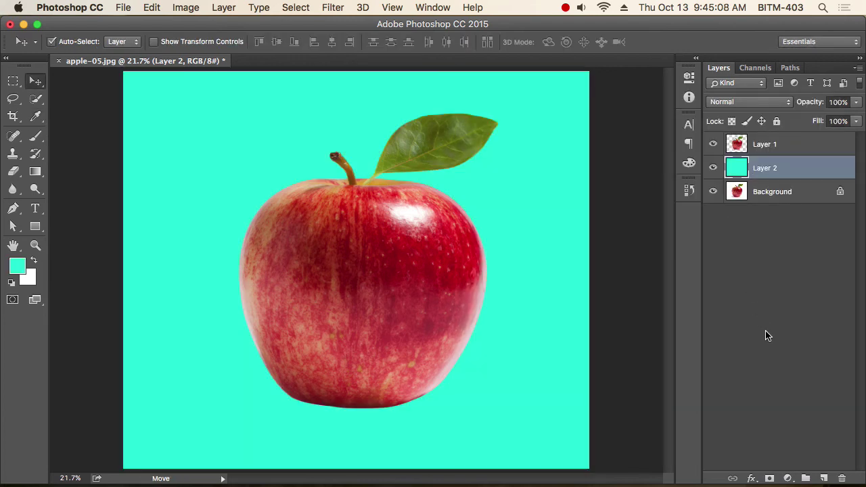
Deselect the layers and toggle the visibility of the apple cutout layer to compare the image with and without it.
{"action": "left_click", "coordinate": [731, 341]}
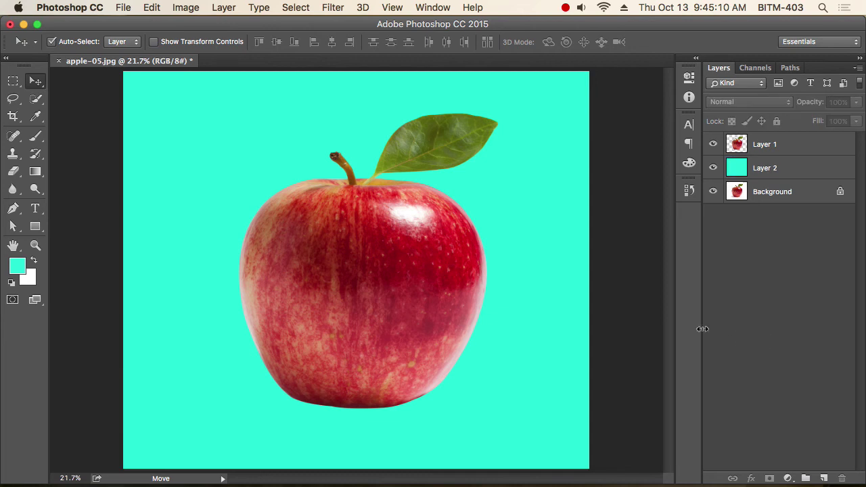
{"action": "left_click", "coordinate": [713, 145]}
{"action": "left_click", "coordinate": [713, 145]}
{"action": "left_click", "coordinate": [713, 144]}
{"action": "left_click", "coordinate": [713, 144]}
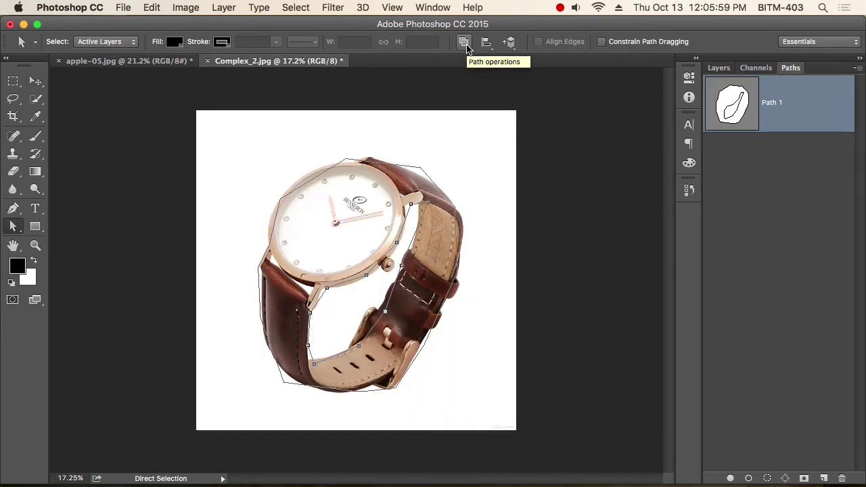
Set the path operation of the inner contour in the Complex_2.jpg watch path to Subtract Front Shape.
{"action": "left_click", "coordinate": [428, 184]}
{"action": "left_click", "coordinate": [378, 313]}
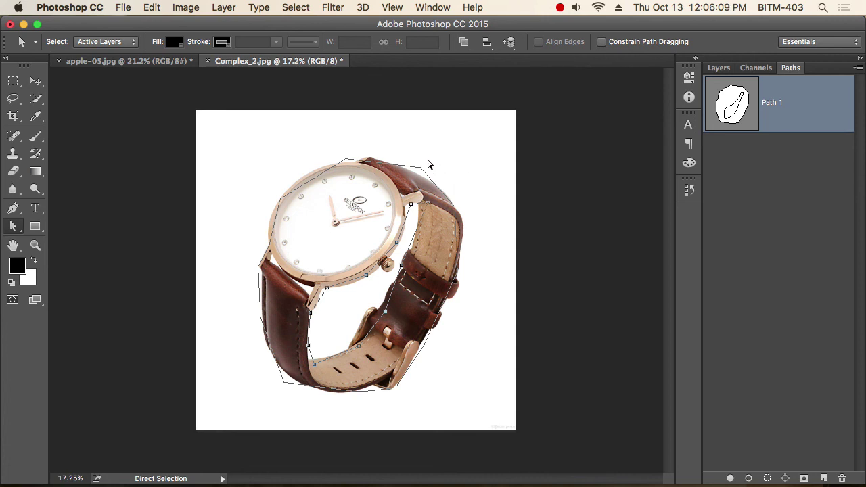
{"action": "left_click", "coordinate": [463, 42]}
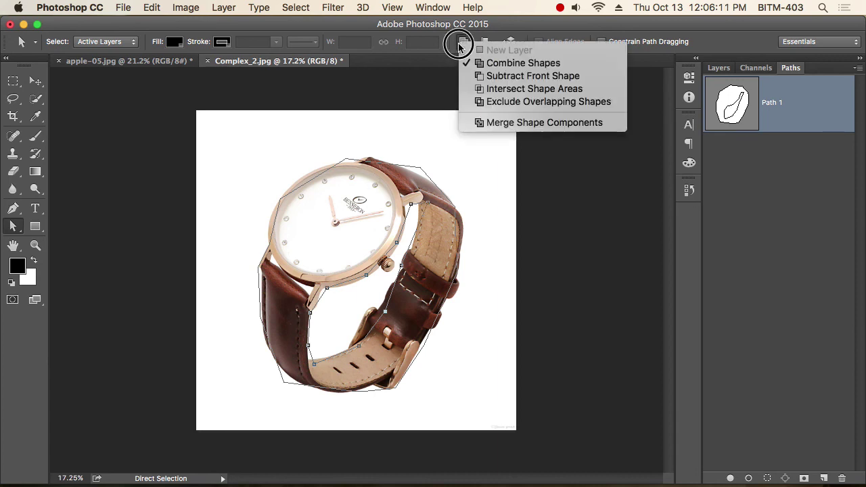
{"action": "left_click", "coordinate": [518, 78]}
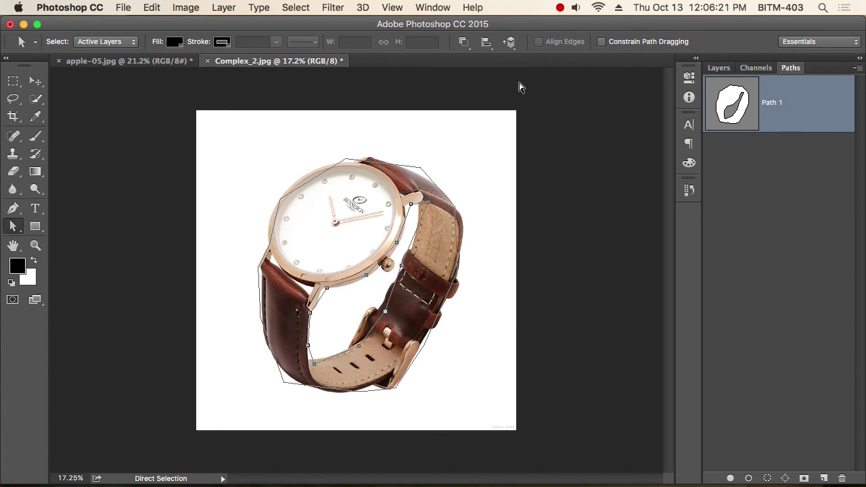
Load Path 1 as a selection to check the opening inside the watch strap, deselect it, and return to the Direct Selection tool.
{"action": "left_click", "coordinate": [729, 114], "text": "super"}
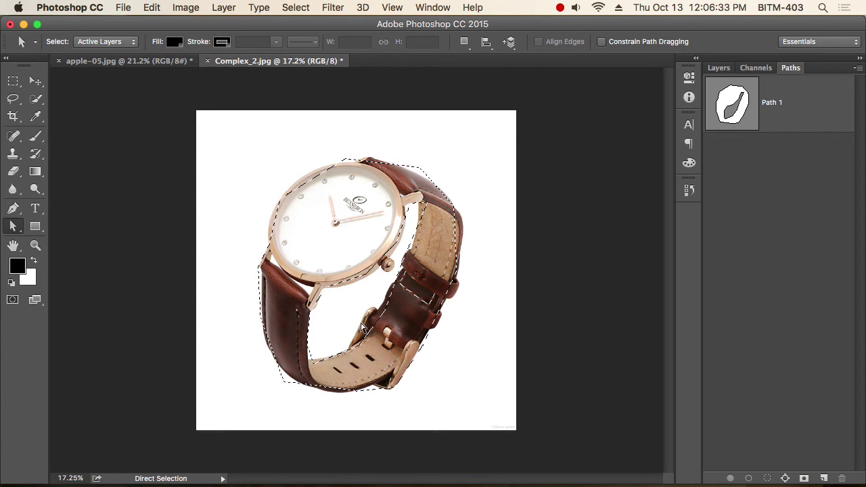
{"action": "key", "text": "m"}
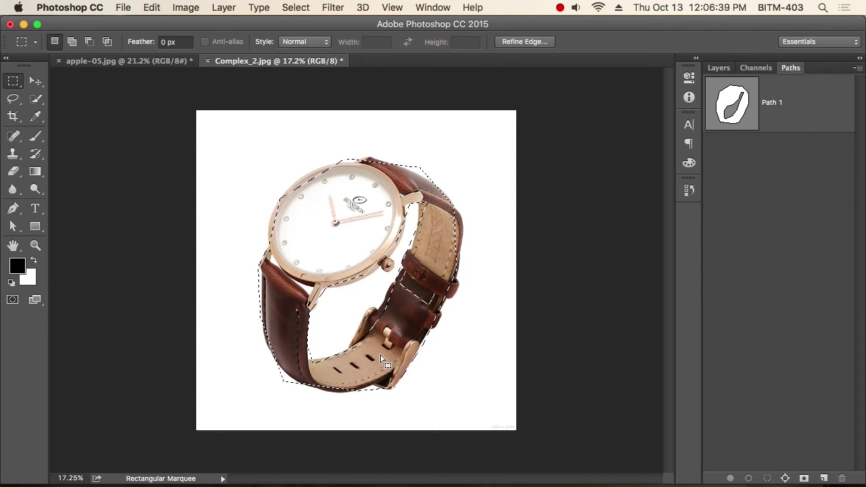
{"action": "left_click", "coordinate": [341, 317]}
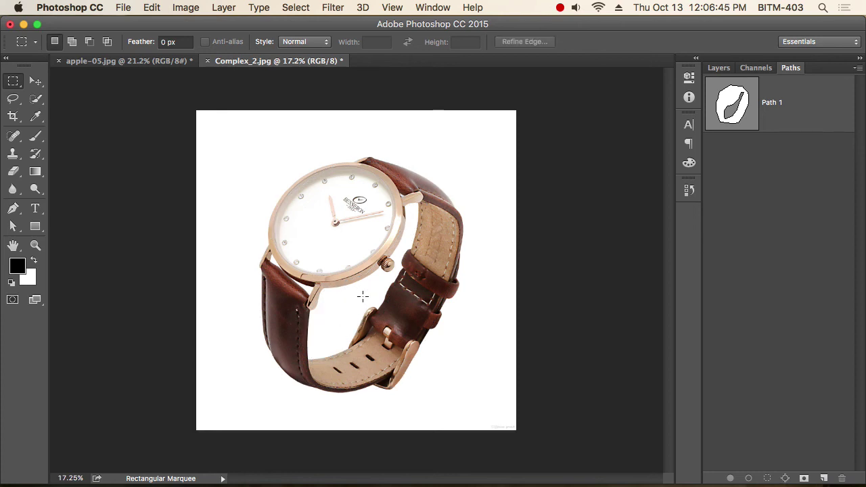
{"action": "key", "text": "a"}
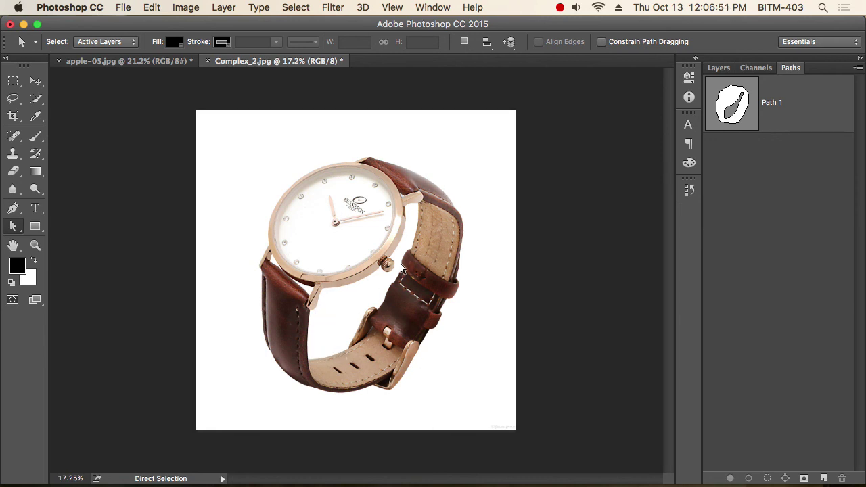
Set the Pen tool's path operation to Combine Shapes for a new path on the watch image.
{"action": "key", "text": "p"}
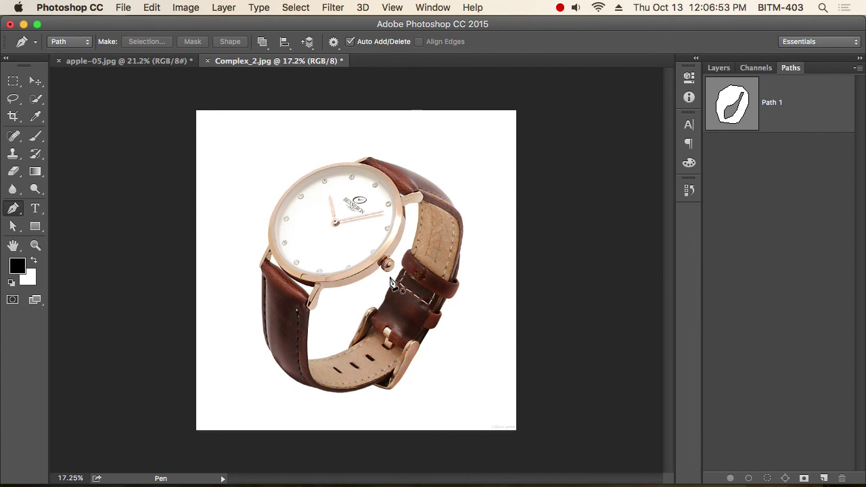
{"action": "left_click", "coordinate": [262, 41]}
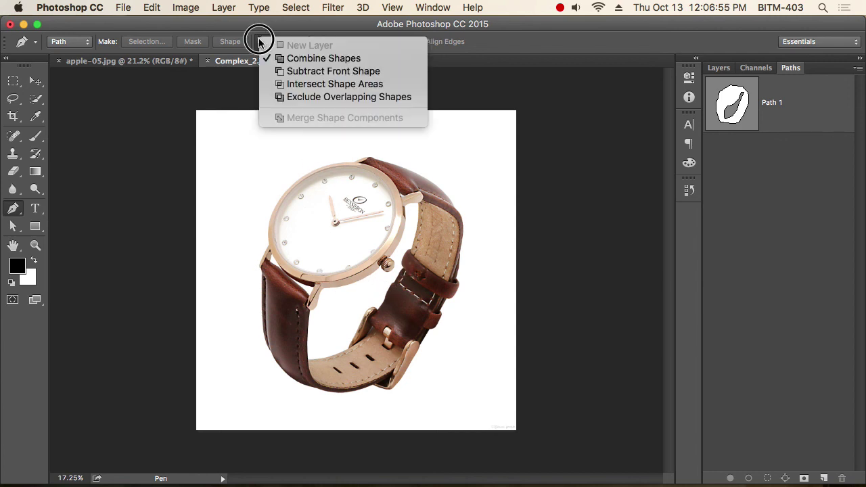
{"action": "left_click", "coordinate": [325, 58]}
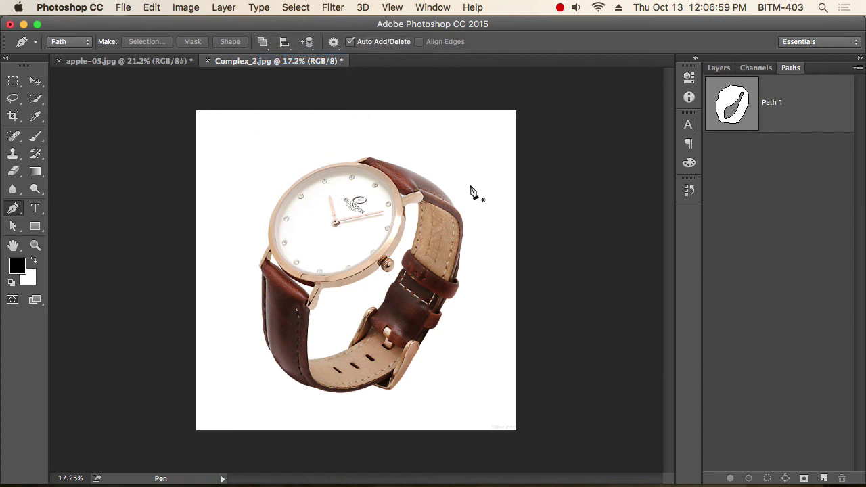
Trace a rough closed path around the white opening between the watch case and the strap.
{"action": "scroll", "coordinate": [305, 281], "scroll_direction": "up", "scroll_amount": 3}
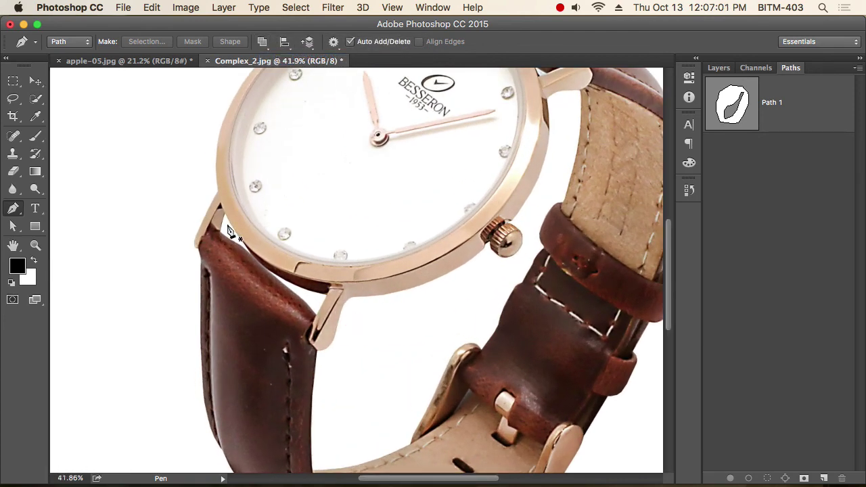
{"action": "scroll", "coordinate": [359, 402], "scroll_direction": "up", "scroll_amount": 5}
{"action": "scroll", "coordinate": [506, 277], "scroll_direction": "right", "scroll_amount": 2}
{"action": "scroll", "coordinate": [498, 271], "scroll_direction": "down", "scroll_amount": 4}
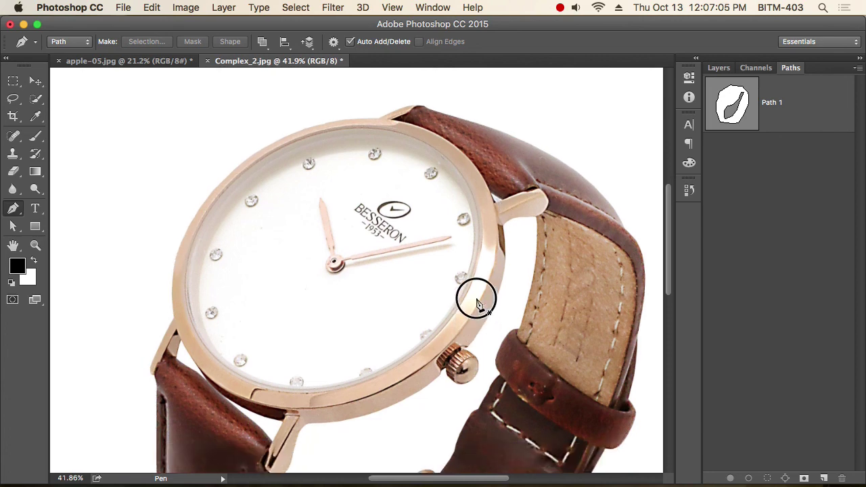
{"action": "scroll", "coordinate": [456, 335], "scroll_direction": "down", "scroll_amount": 1}
{"action": "left_click", "coordinate": [338, 331]}
{"action": "left_click", "coordinate": [311, 429]}
{"action": "left_click", "coordinate": [330, 454]}
{"action": "left_click", "coordinate": [405, 436]}
{"action": "left_click", "coordinate": [430, 344]}
{"action": "left_click", "coordinate": [487, 309]}
{"action": "left_click", "coordinate": [516, 165]}
{"action": "left_click", "coordinate": [486, 278]}
{"action": "left_click", "coordinate": [407, 328]}
{"action": "left_click", "coordinate": [339, 331]}
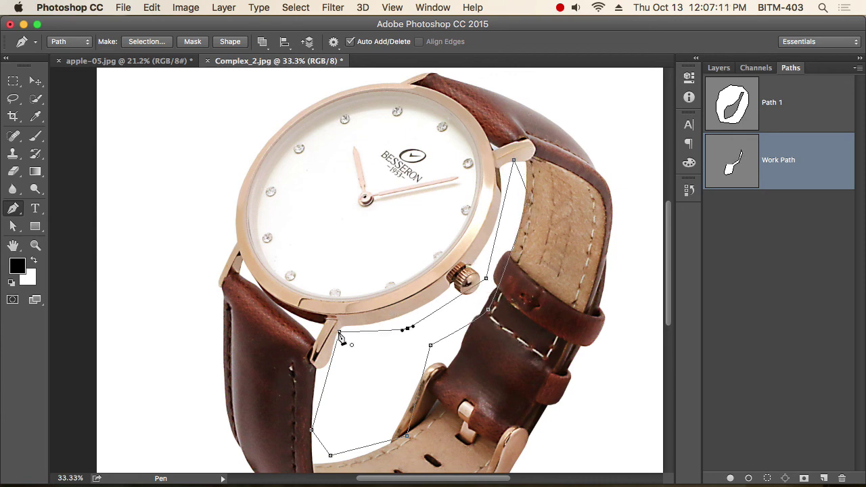
Try Subtract Front Shape on the newly traced opening path, and restore its path operation to Combine Shapes.
{"action": "key", "text": "a"}
{"action": "left_click", "coordinate": [465, 42]}
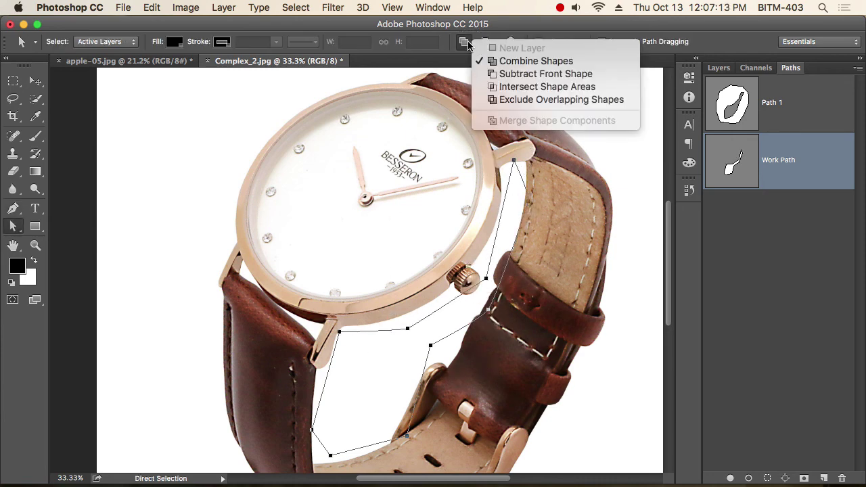
{"action": "left_click", "coordinate": [494, 72]}
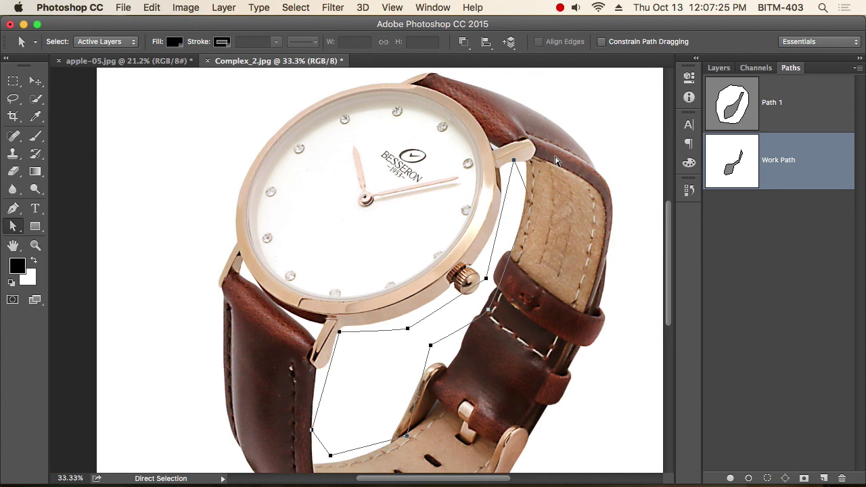
{"action": "left_click", "coordinate": [465, 41]}
{"action": "left_click", "coordinate": [547, 79]}
{"action": "left_click", "coordinate": [463, 41]}
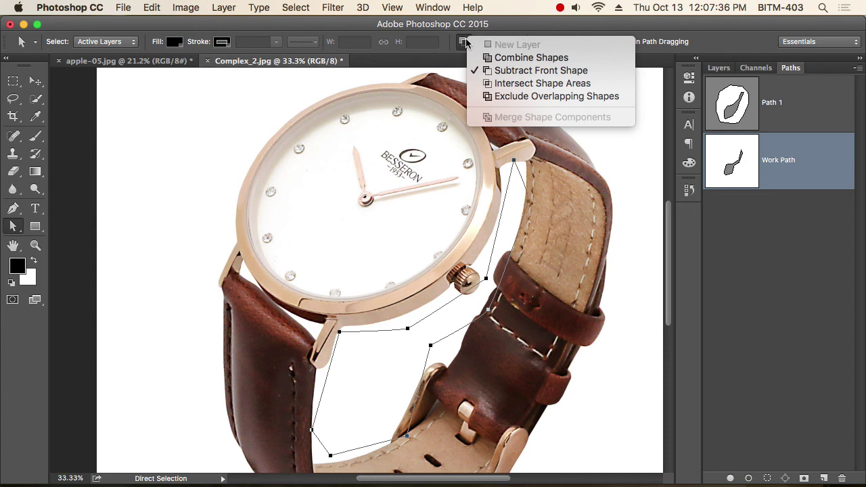
{"action": "left_click", "coordinate": [512, 59]}
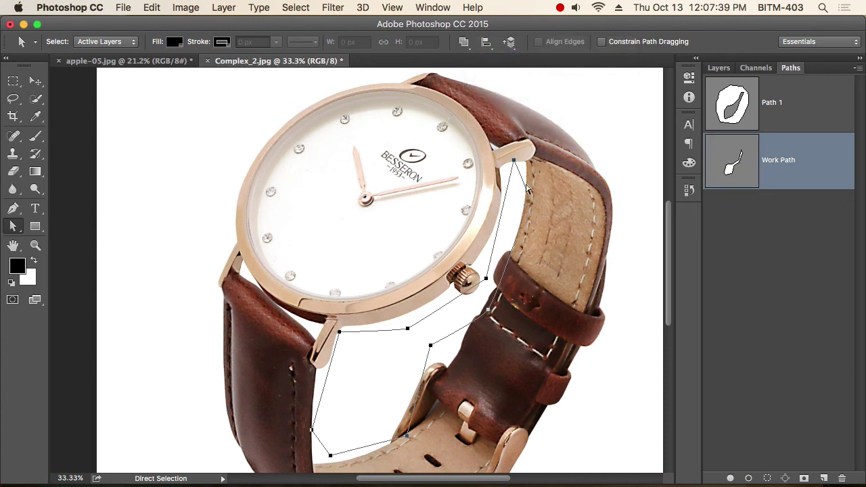
Activate Path 1 and apply Subtract Front Shape to its inner contour around the strap opening.
{"action": "left_click", "coordinate": [737, 108]}
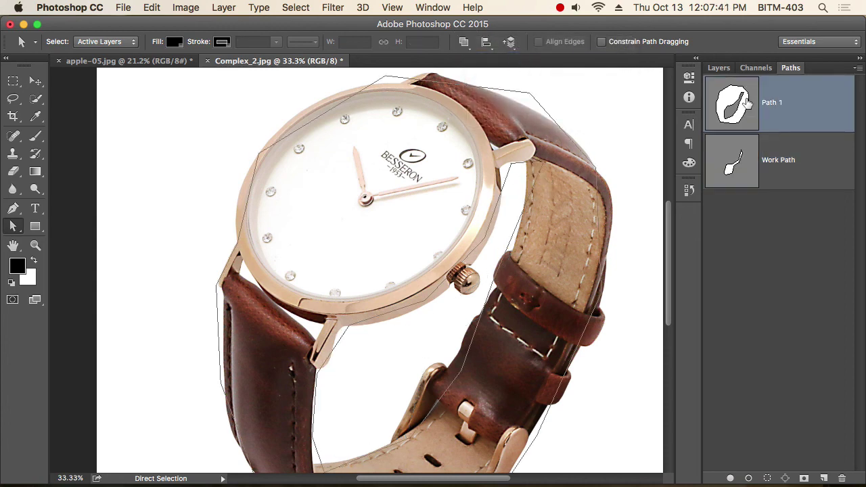
{"action": "left_click", "coordinate": [531, 184]}
{"action": "left_click", "coordinate": [463, 42]}
{"action": "left_click", "coordinate": [527, 74]}
Add small closed contours to Path 1 around the white gaps beside the lower strap and the upper lug.
{"action": "key", "text": "p"}
{"action": "left_click", "coordinate": [241, 257]}
{"action": "left_click_drag", "start_coordinate": [238, 279], "coordinate": [263, 287]}
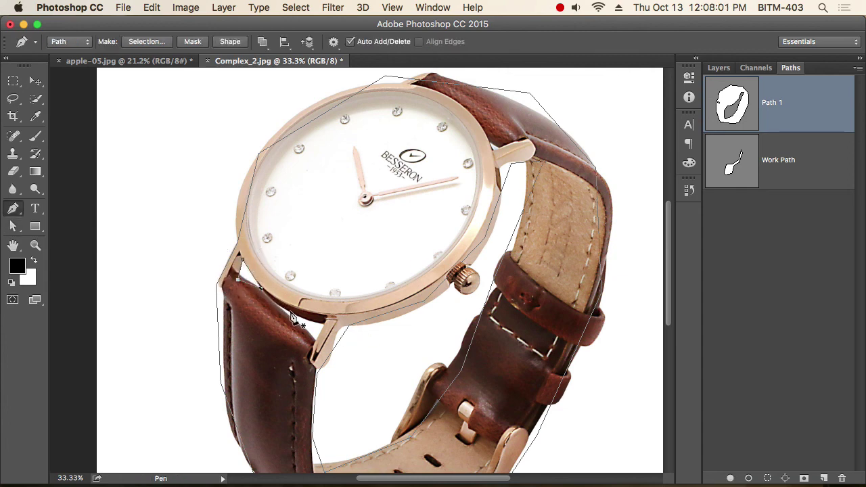
{"action": "left_click_drag", "start_coordinate": [316, 343], "coordinate": [331, 357]}
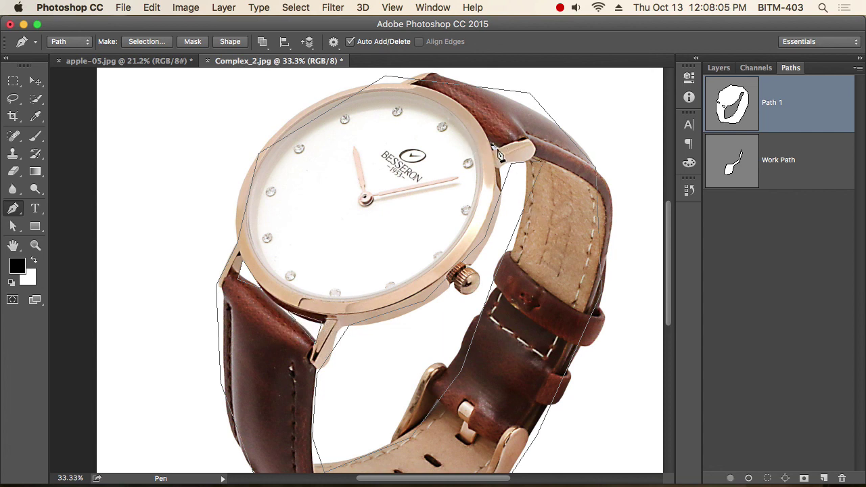
{"action": "left_click", "coordinate": [487, 154]}
Set the small gap contours in Path 1 to Subtract Front Shape and load the path as a selection.
{"action": "key", "text": "a"}
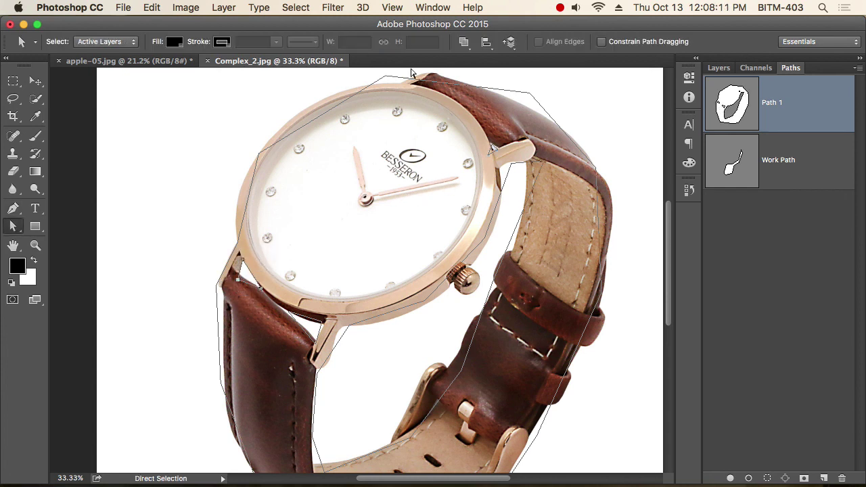
{"action": "left_click", "coordinate": [463, 41]}
{"action": "left_click", "coordinate": [500, 76]}
{"action": "left_click", "coordinate": [289, 309]}
{"action": "left_click", "coordinate": [463, 41]}
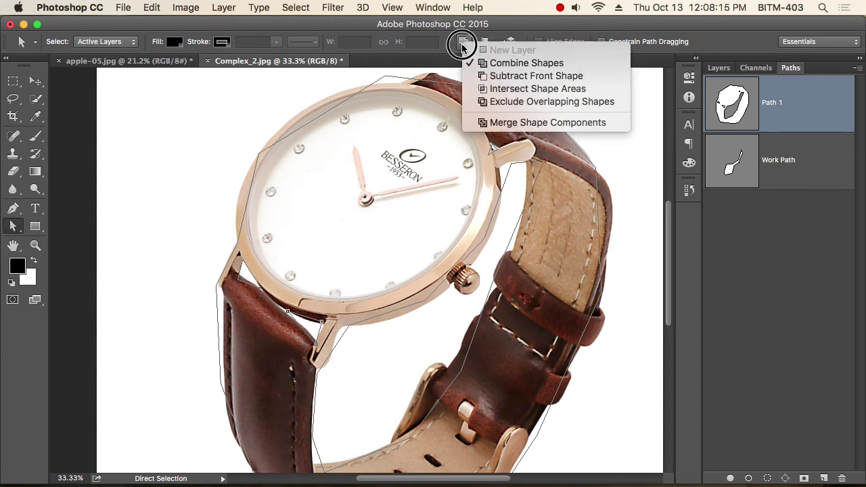
{"action": "left_click", "coordinate": [493, 77]}
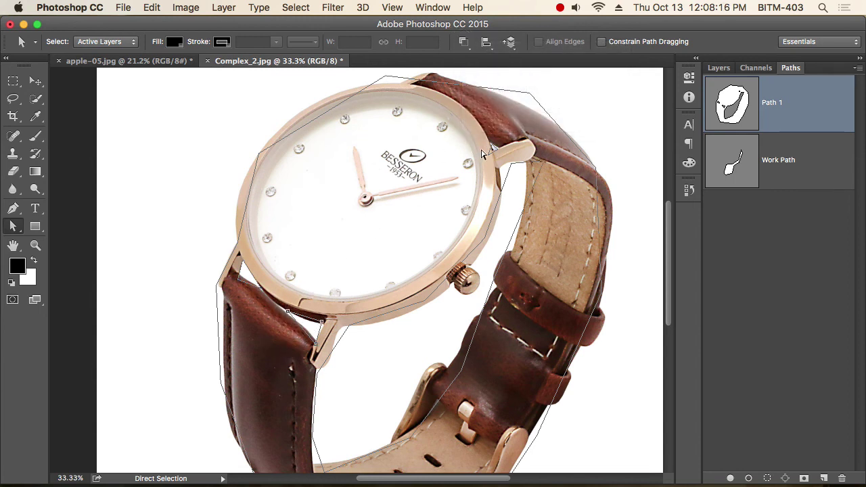
{"action": "left_click", "coordinate": [463, 41]}
{"action": "left_click", "coordinate": [497, 77]}
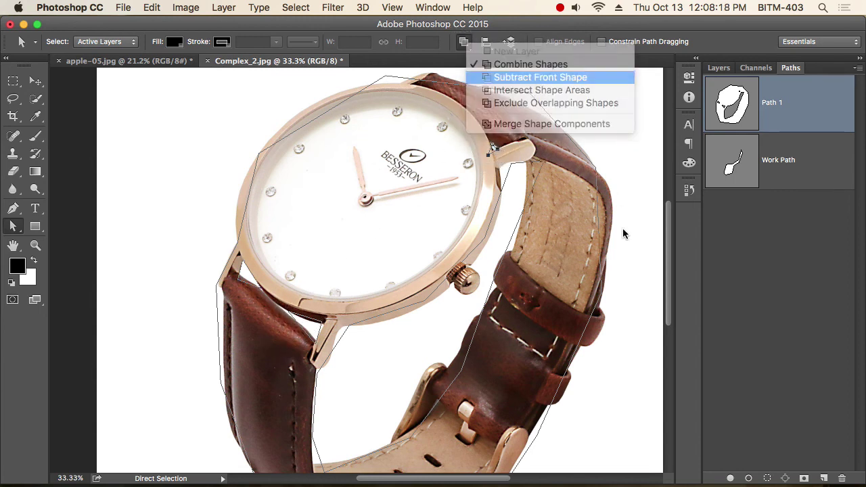
{"action": "left_click", "coordinate": [742, 115], "text": "super"}
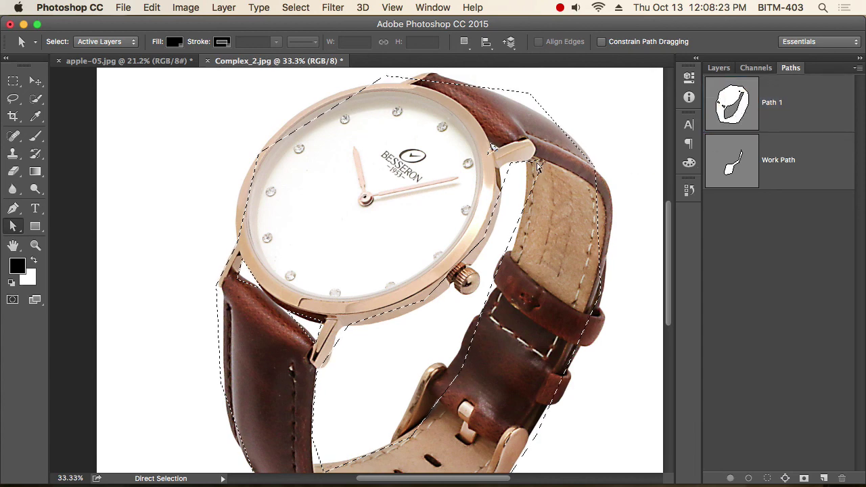